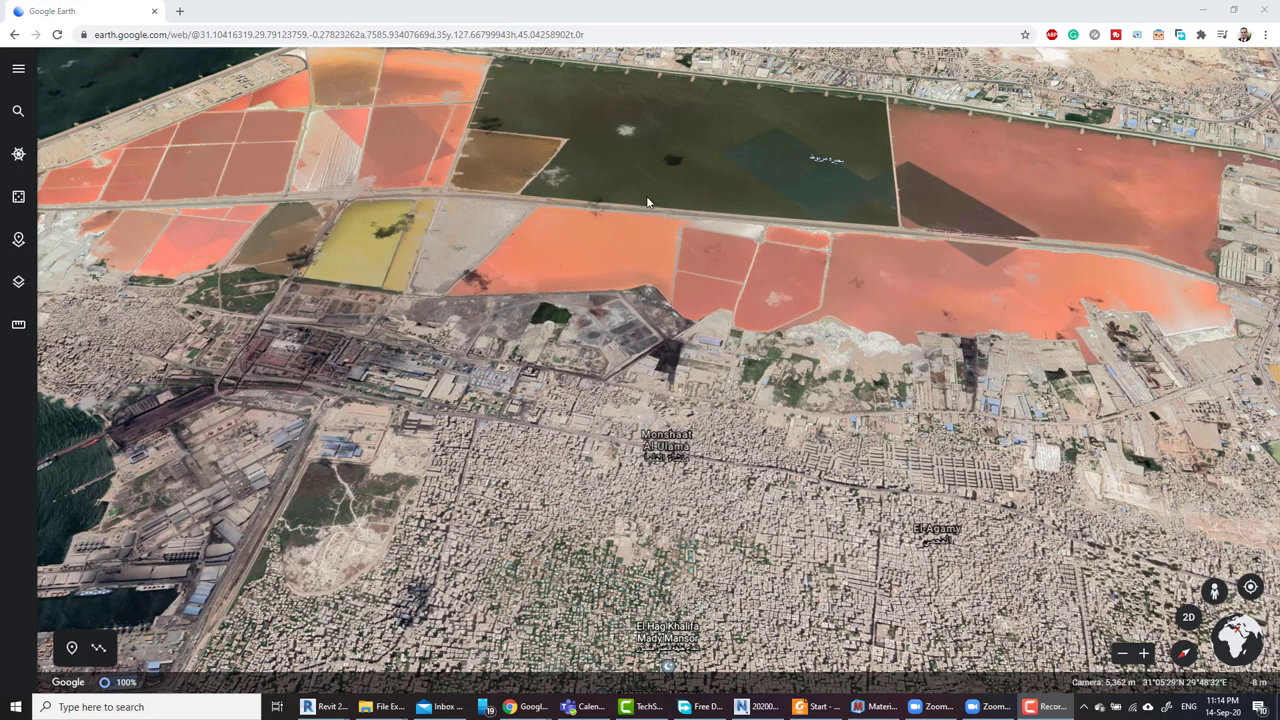
Search the Alexandria coast for مسجد to list ten mosques pinned along the shoreline
left_click(19, 72)
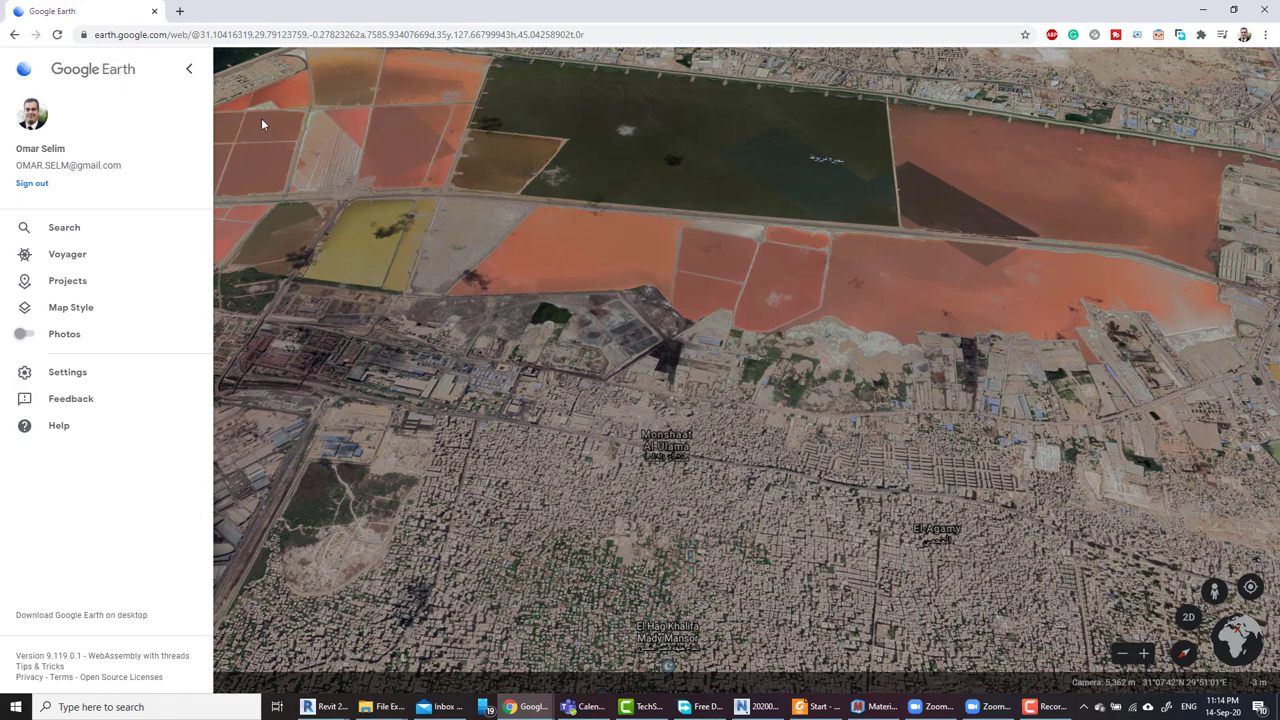
left_click(189, 68)
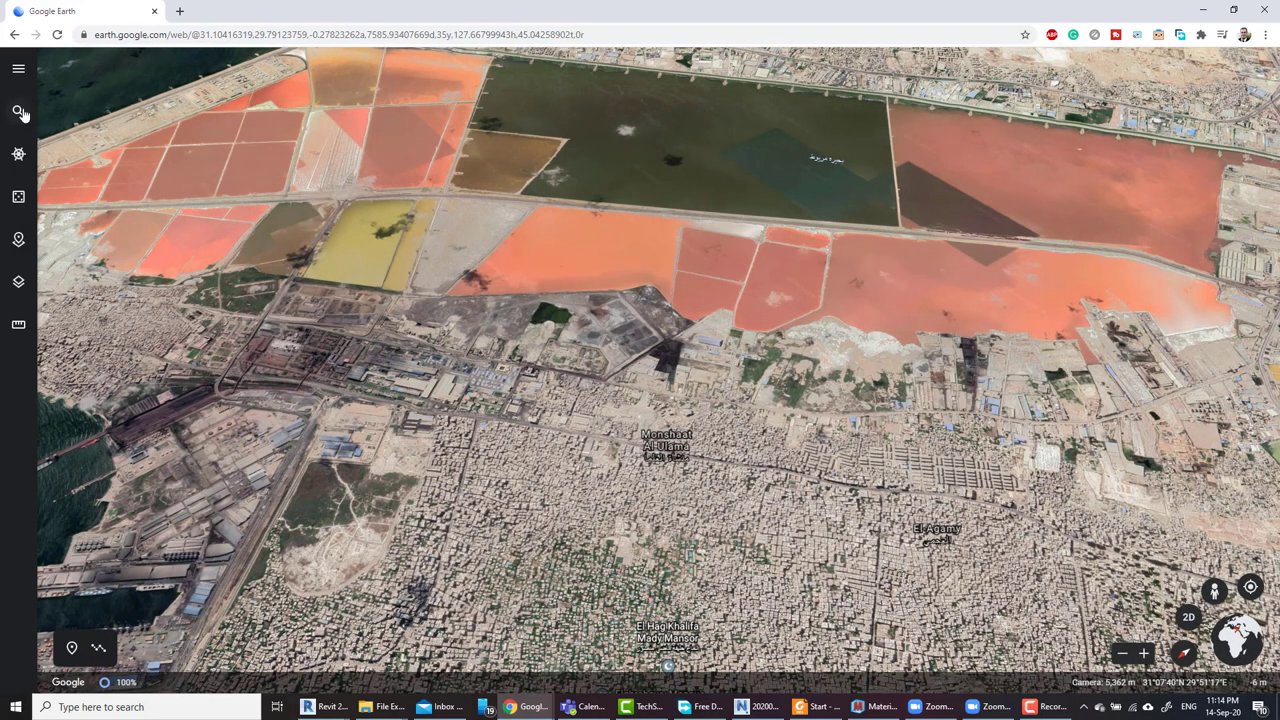
left_click(19, 112)
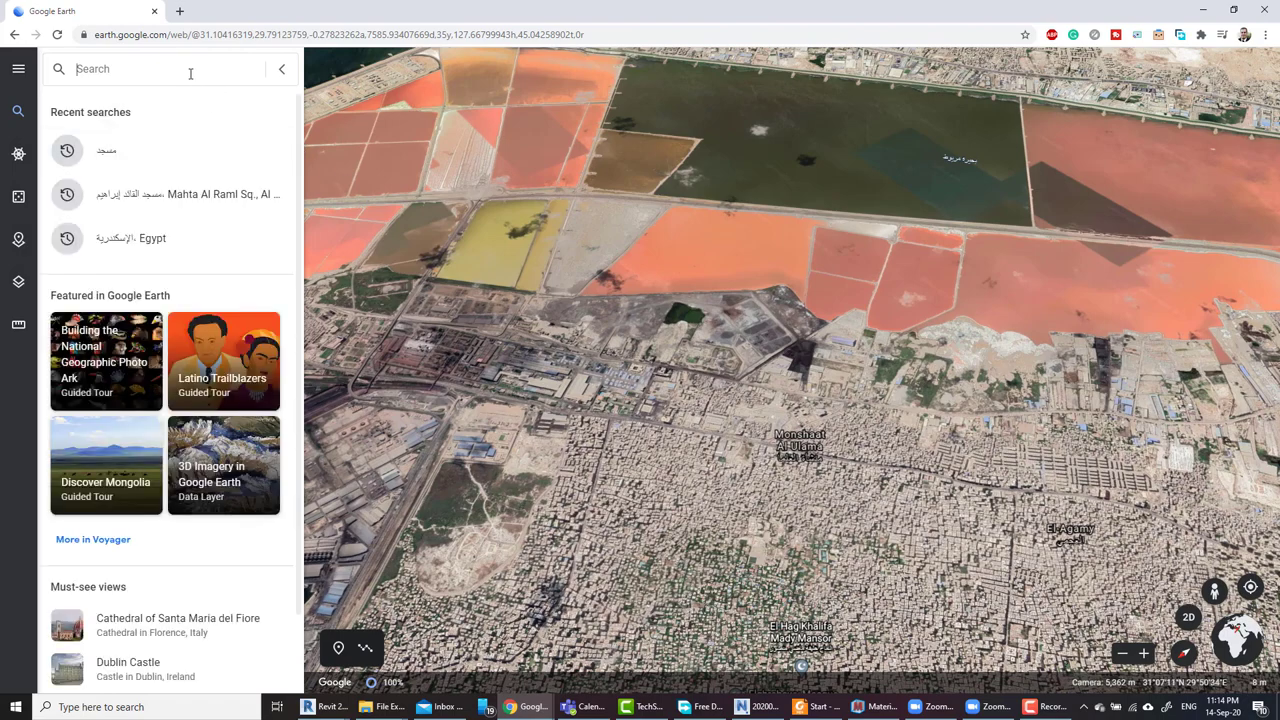
scroll(720, 238, "down", 5)
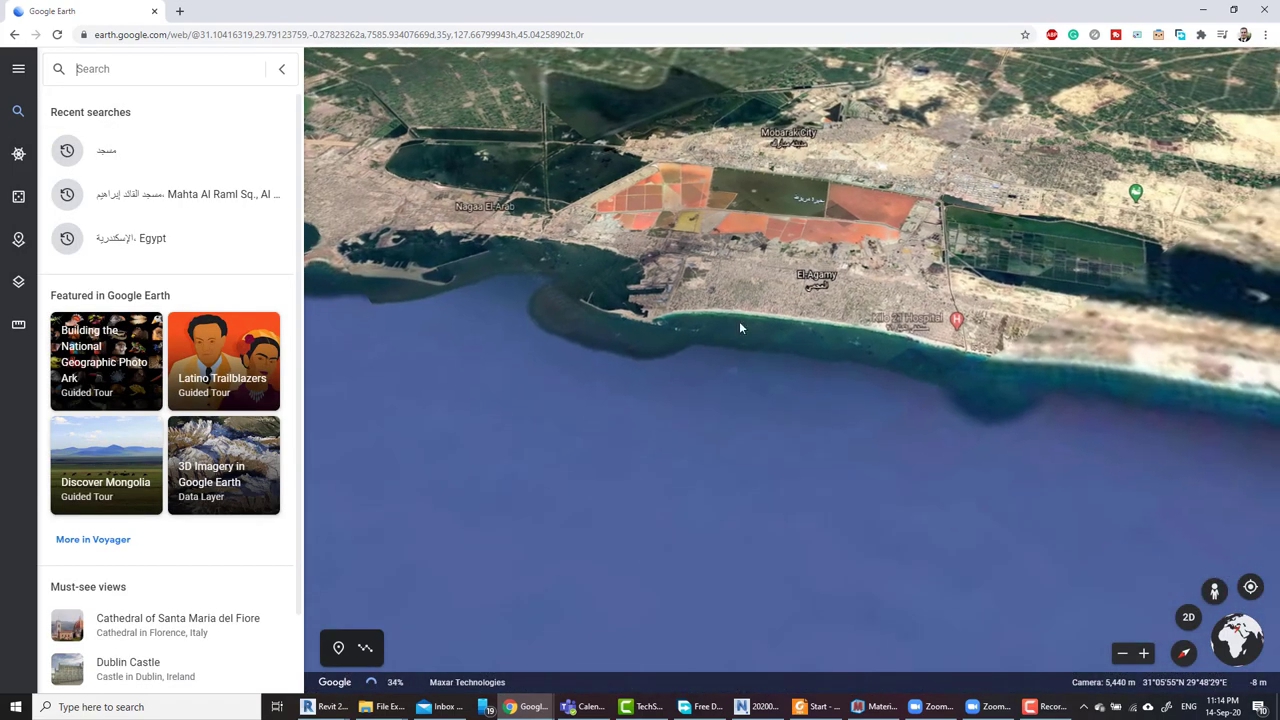
scroll(1088, 363, "up", 3)
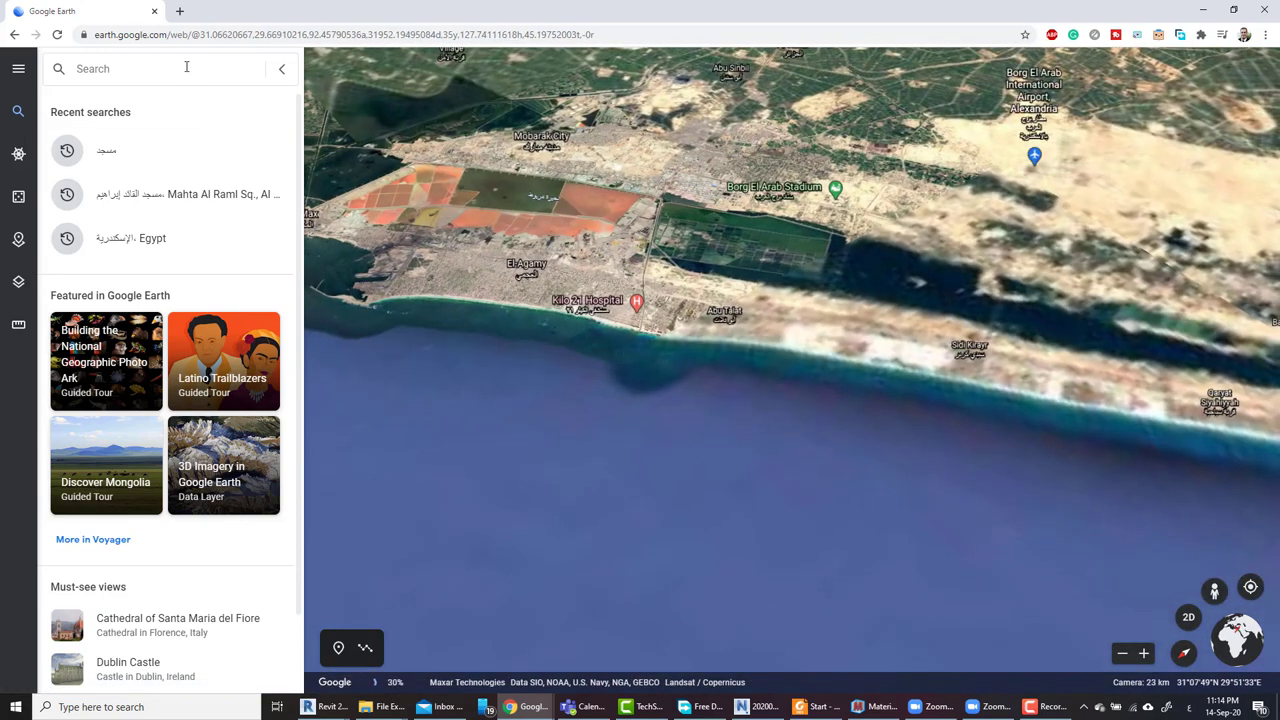
type("مس")
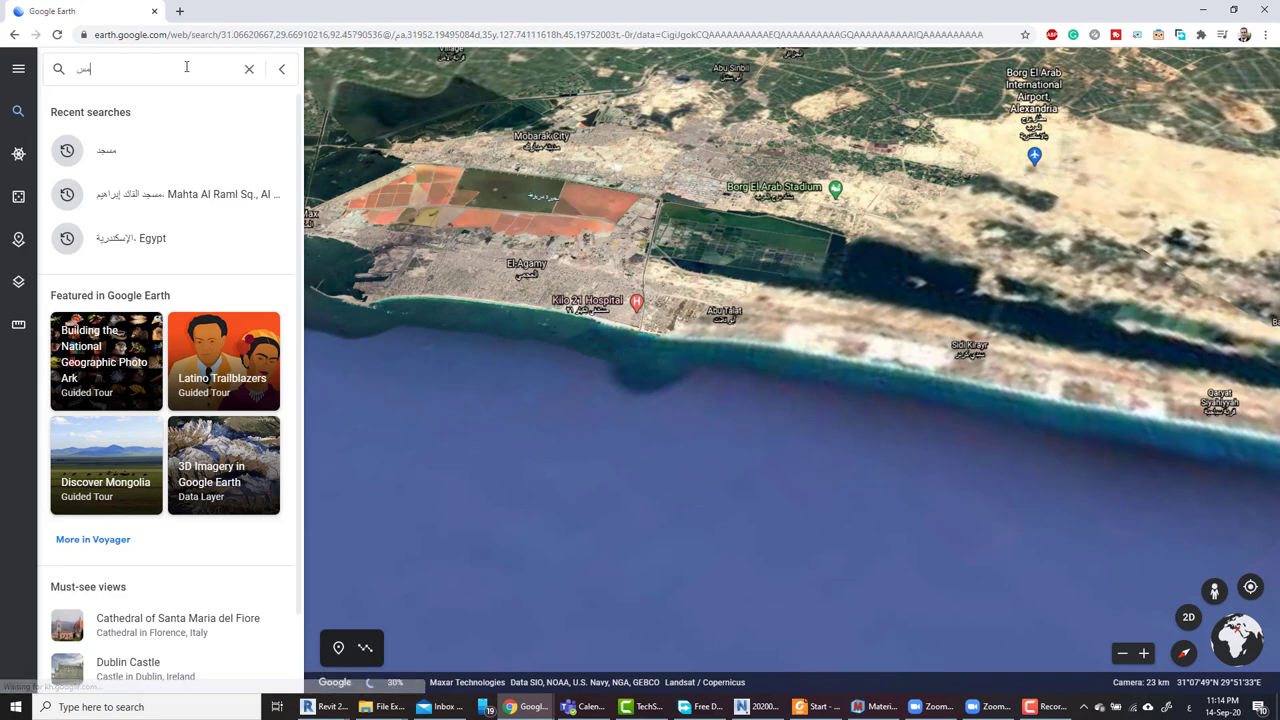
type("جد")
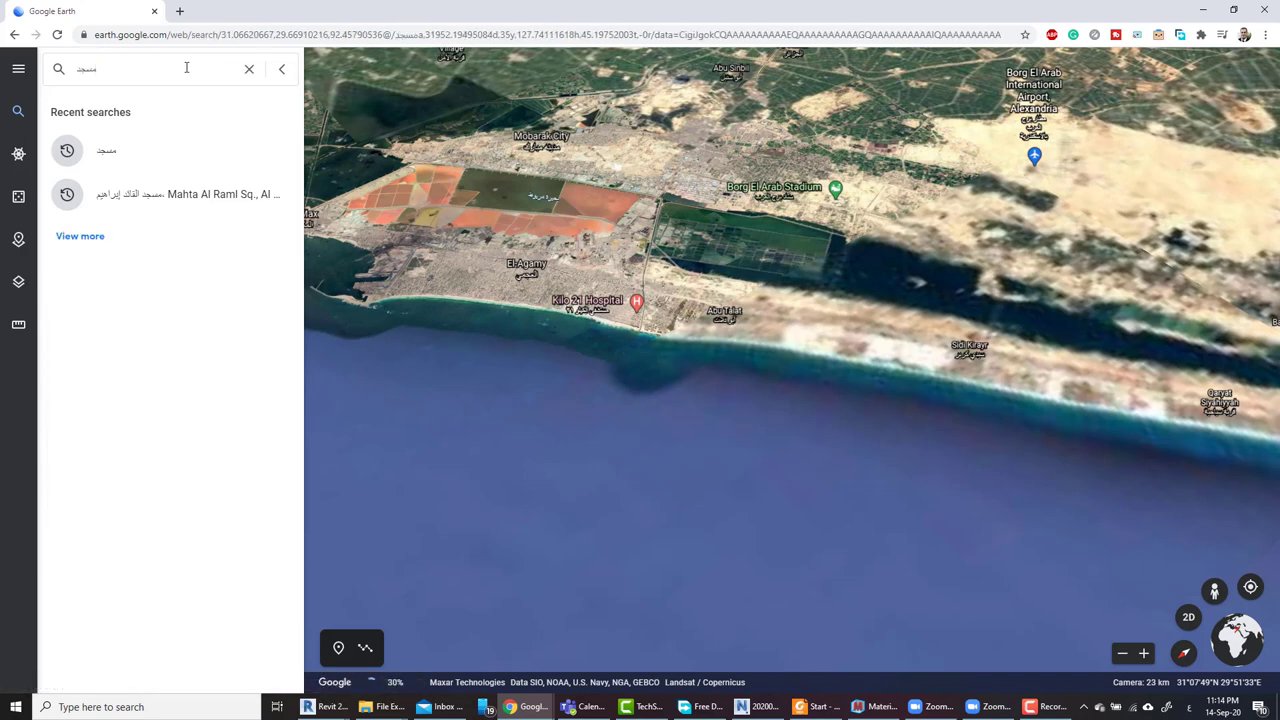
key("Return")
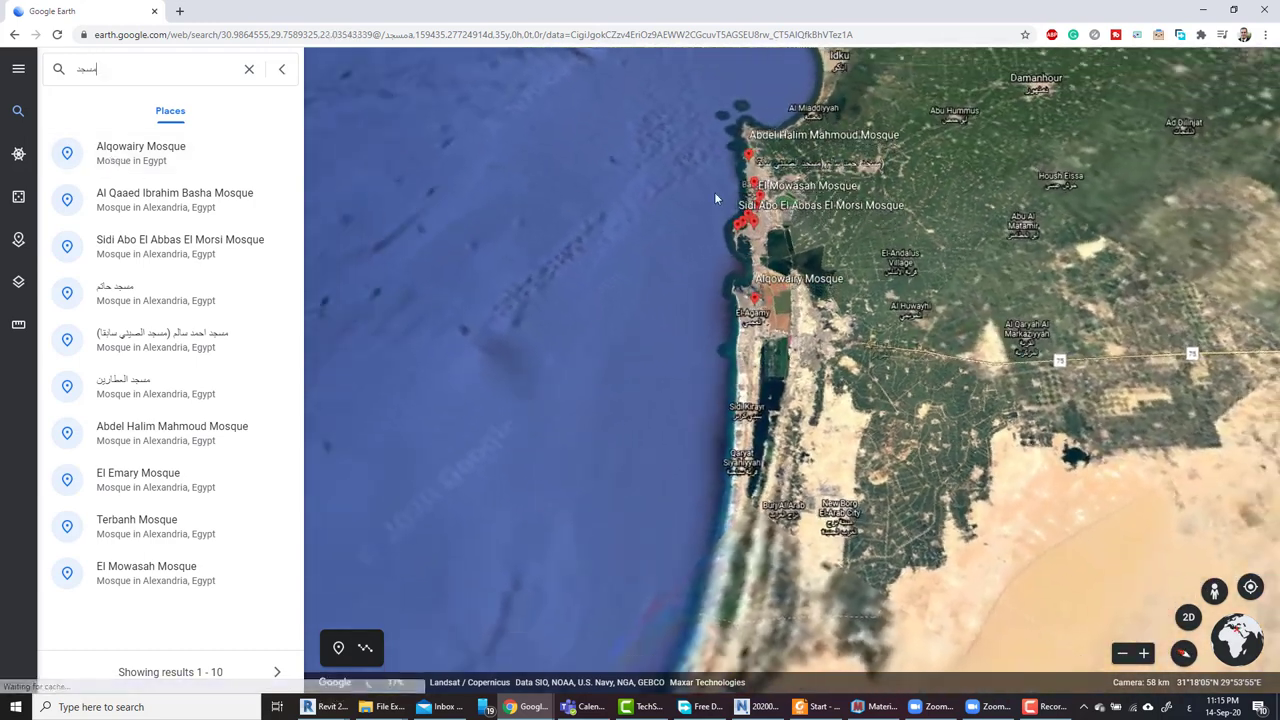
scroll(779, 133, "up", 5)
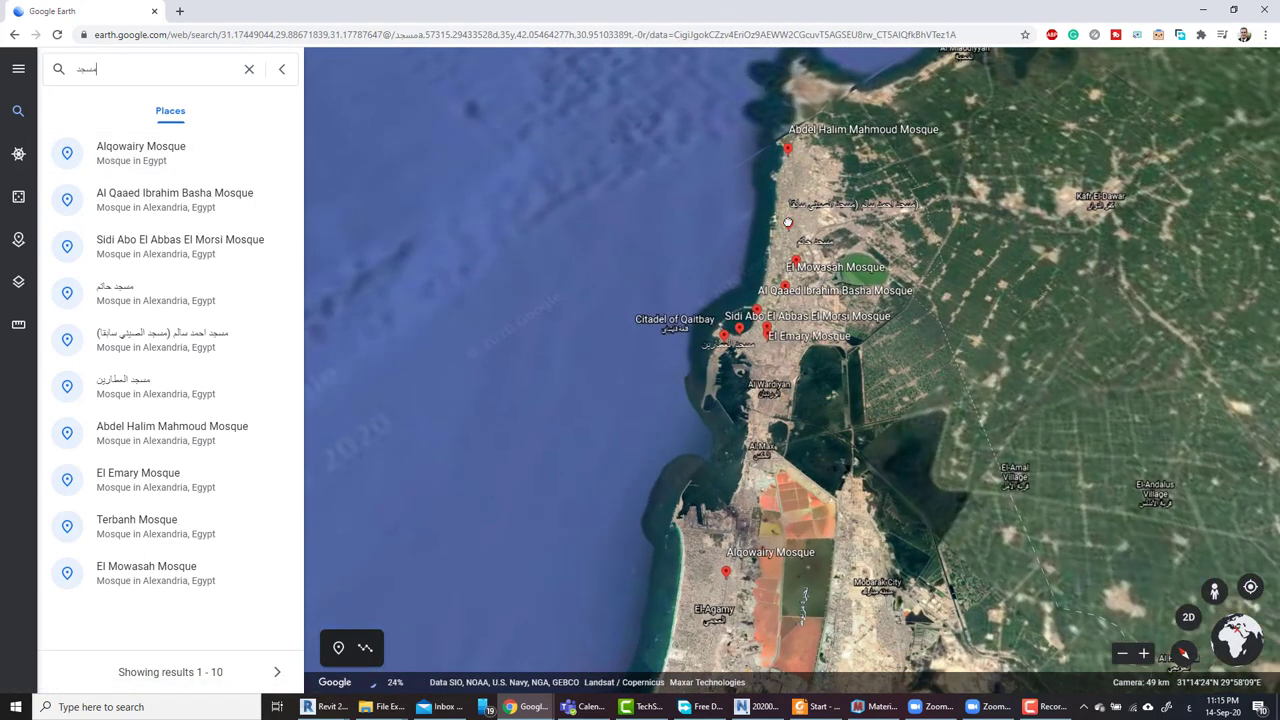
Save مسجد احمد سالم (مسجد الصيني سابقا) into a new project titled مساجد
left_click(789, 225)
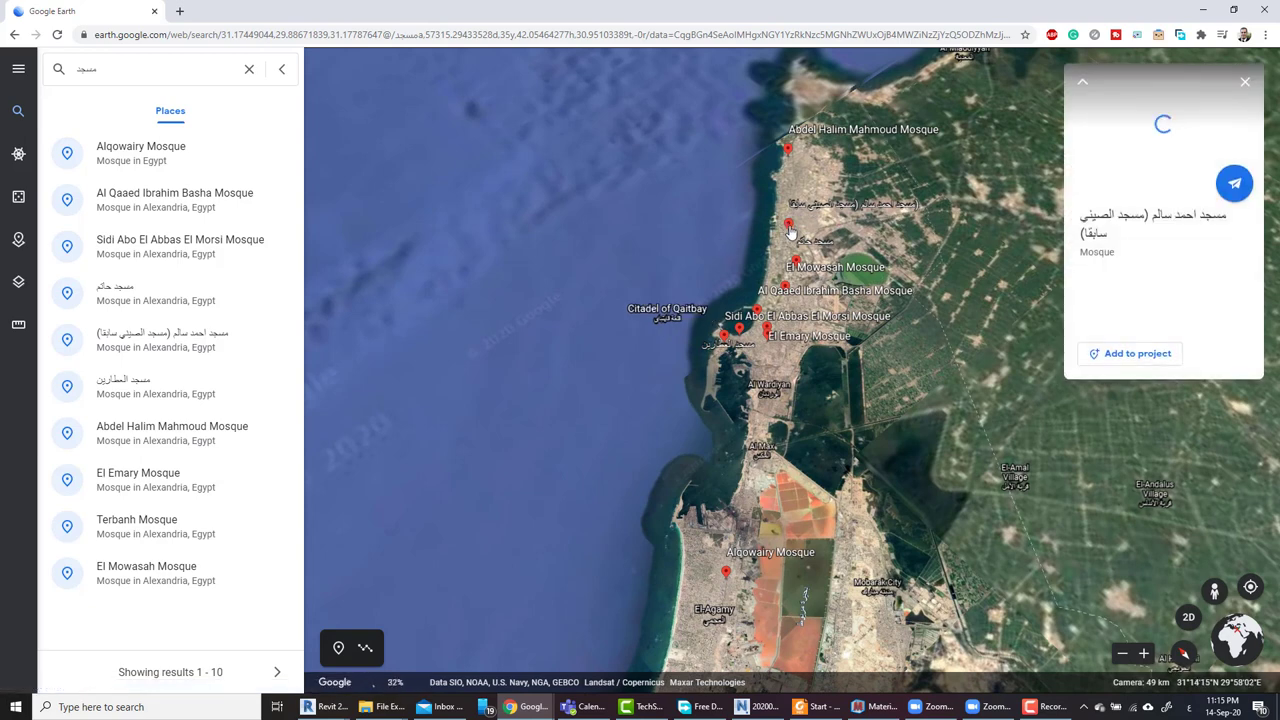
left_click(1140, 355)
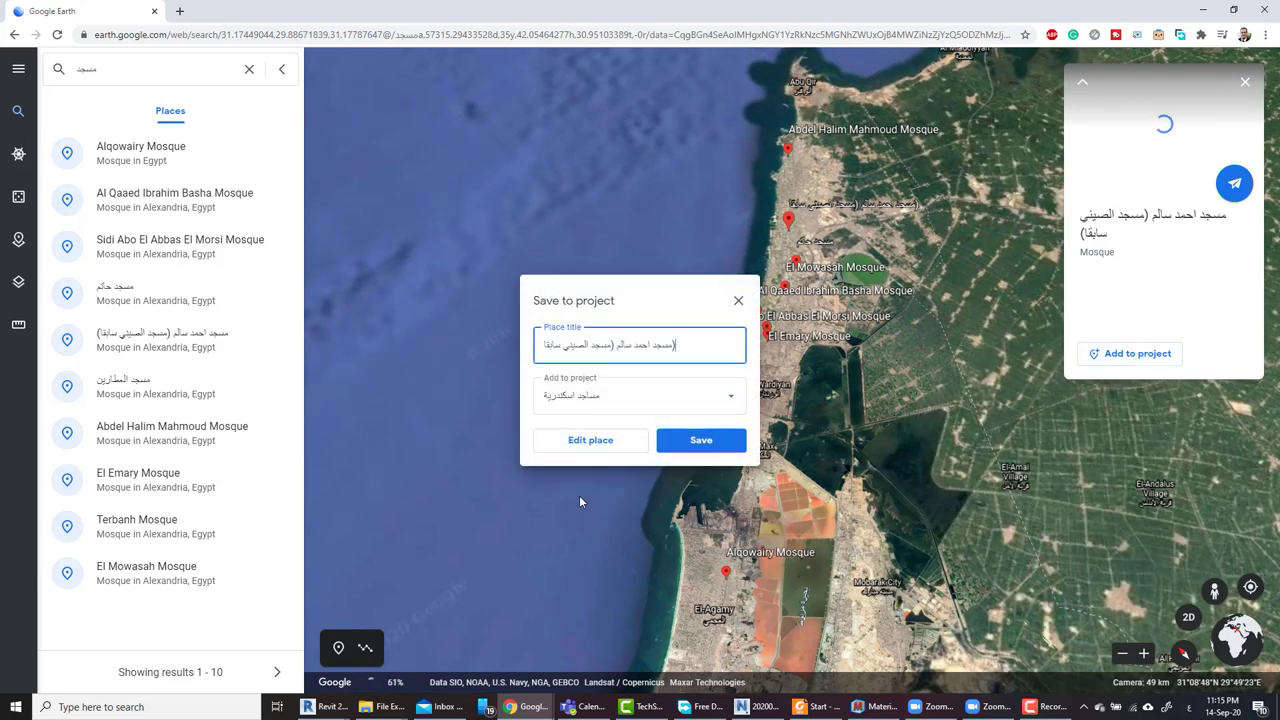
left_click(727, 397)
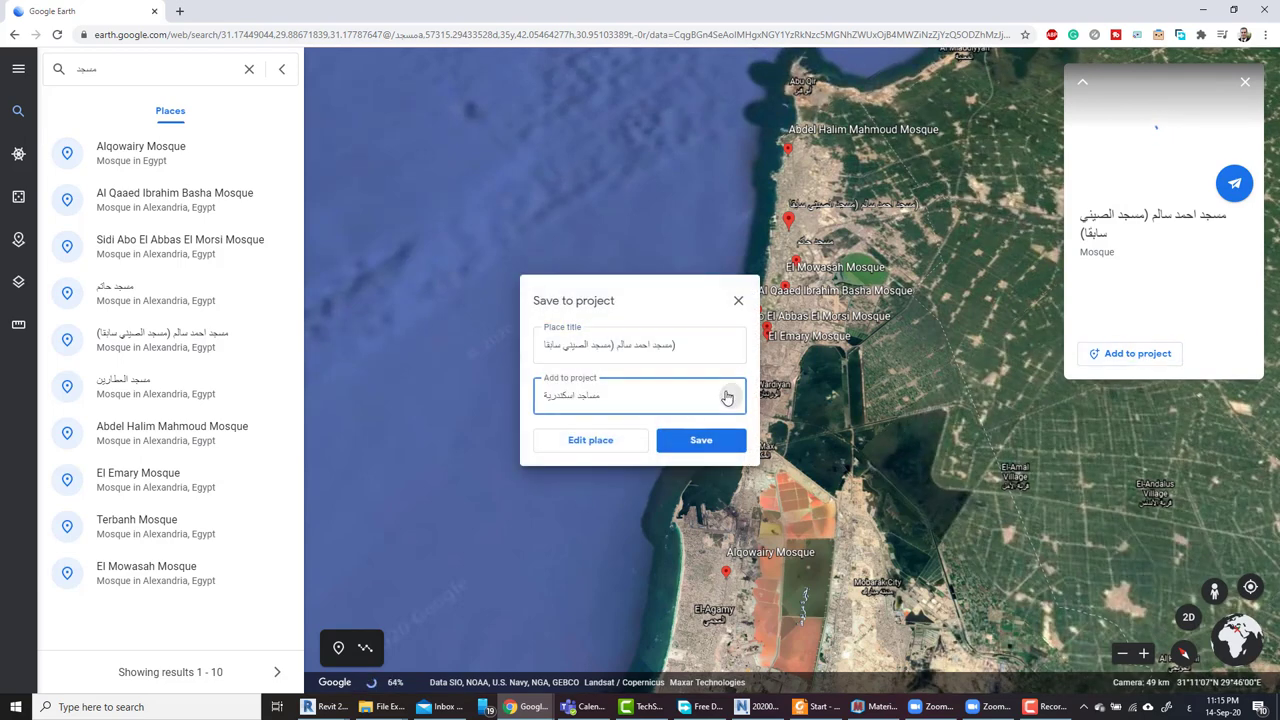
left_click(605, 446)
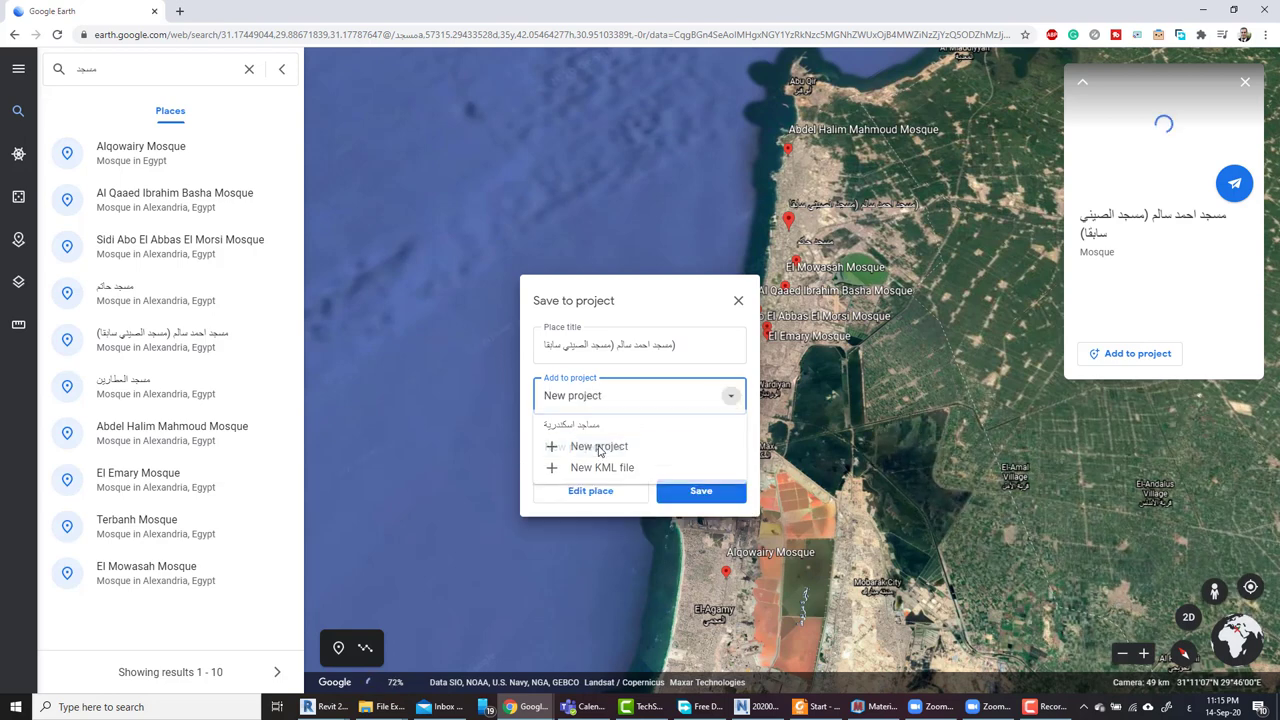
left_click(616, 401)
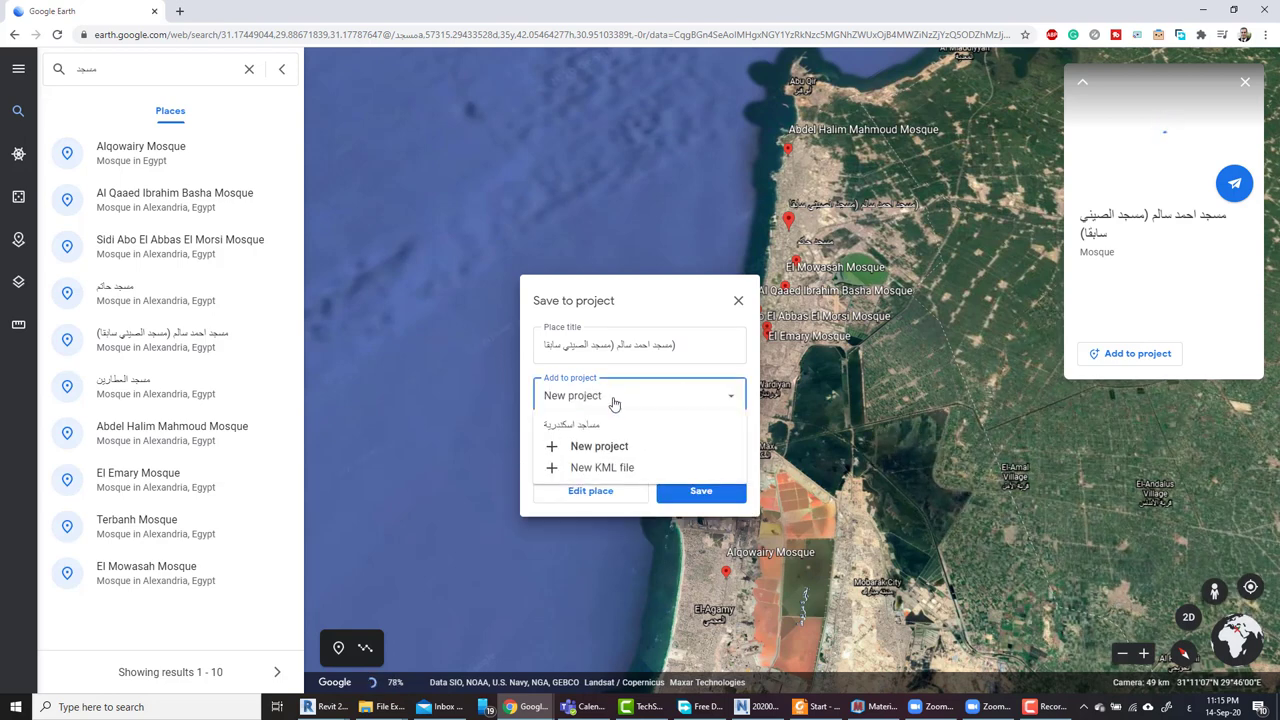
left_click(600, 446)
left_click(600, 450)
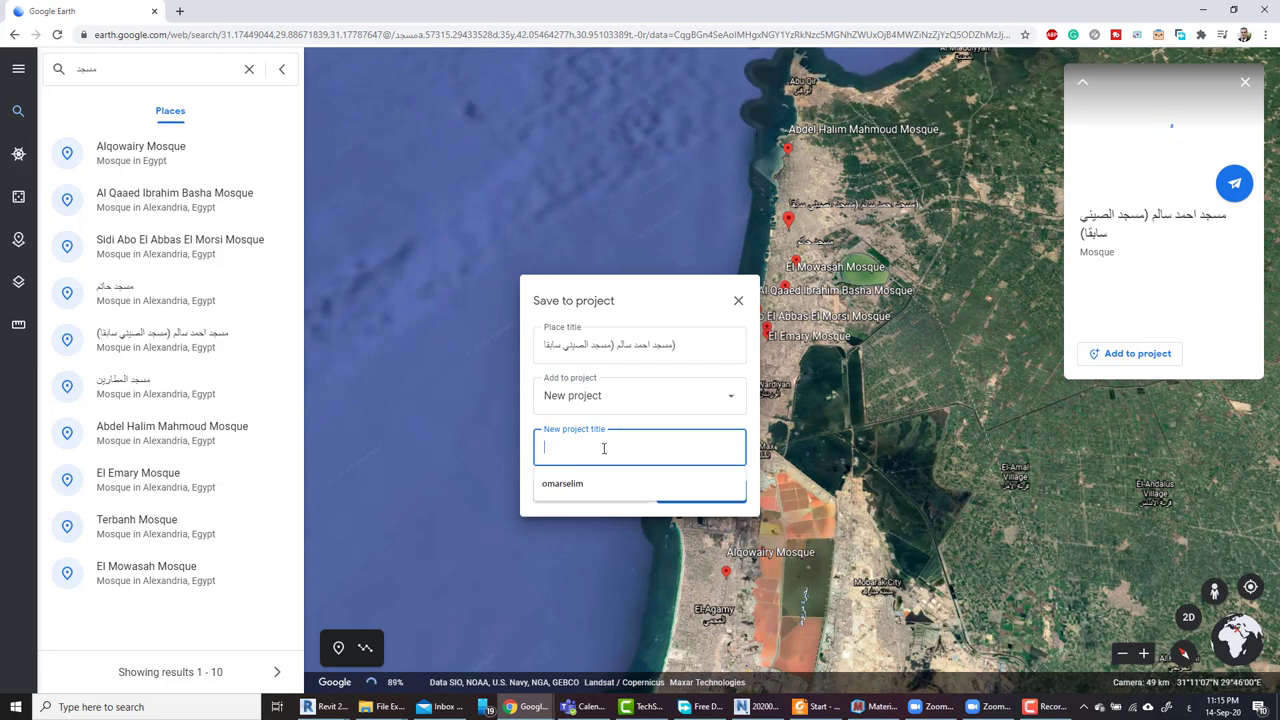
type("مسج")
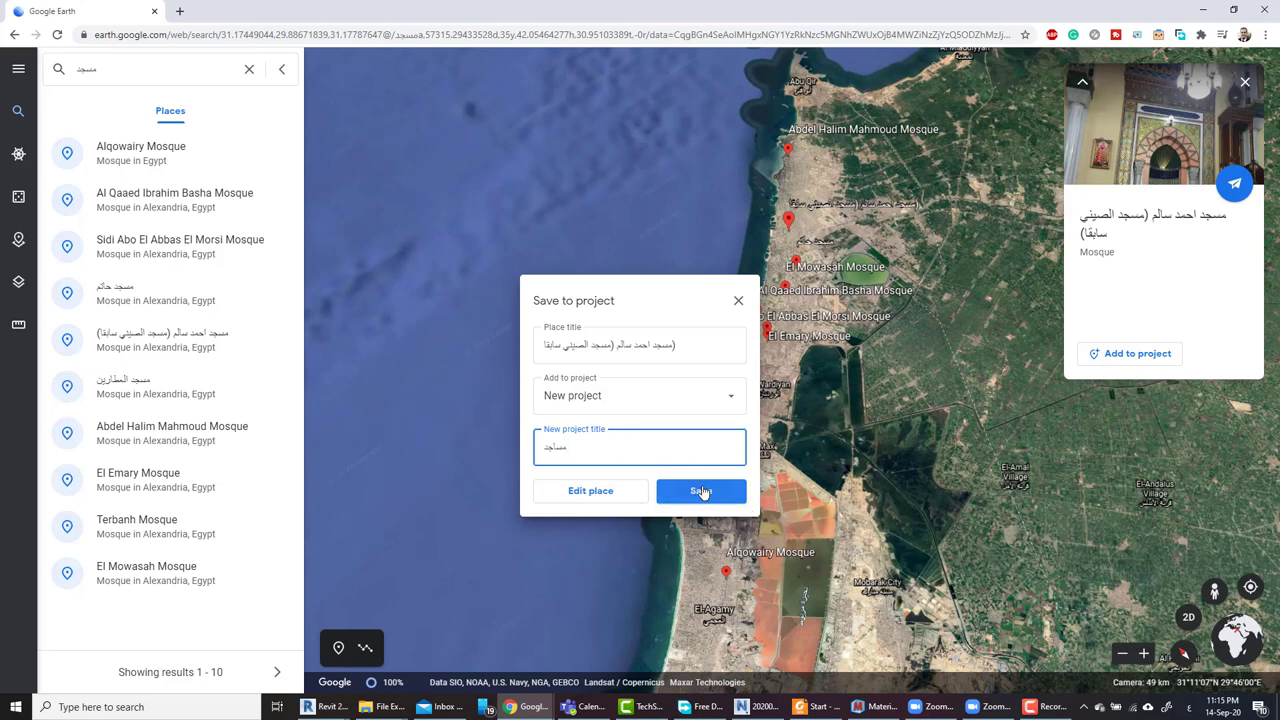
left_click(660, 494)
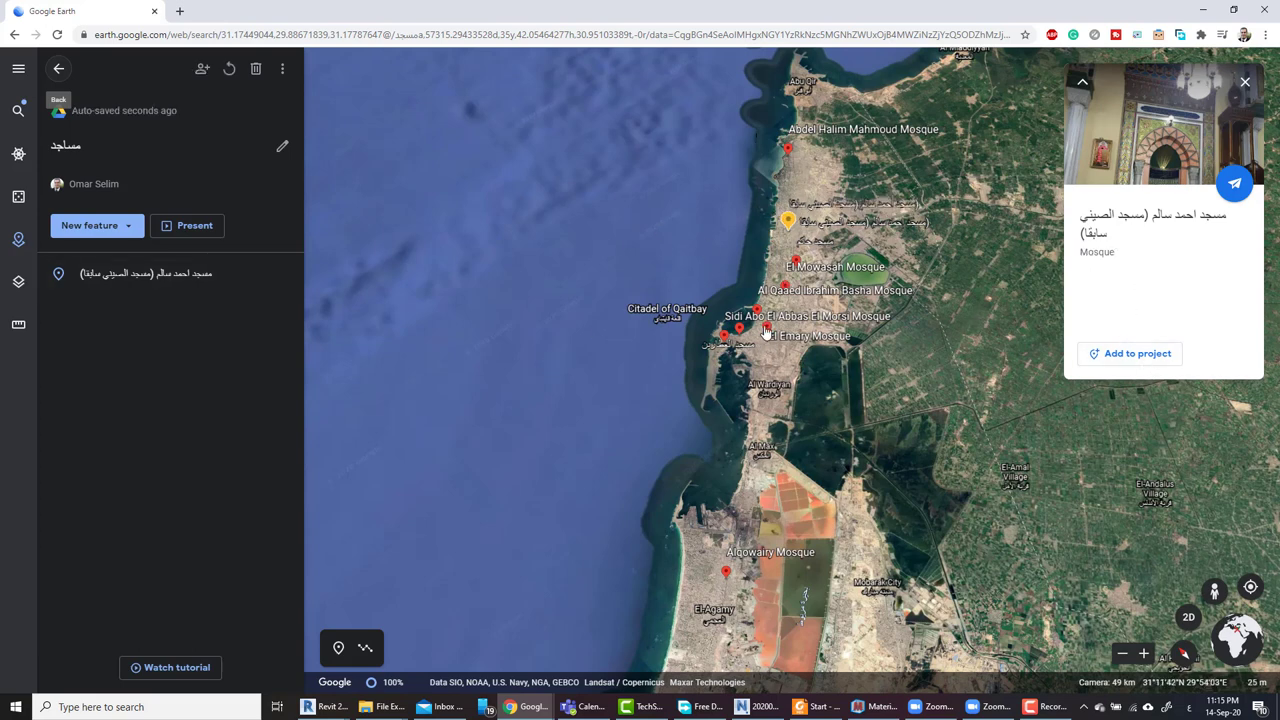
Add مسجد العطارين to the مساجد project
scroll(758, 345, "up", 5)
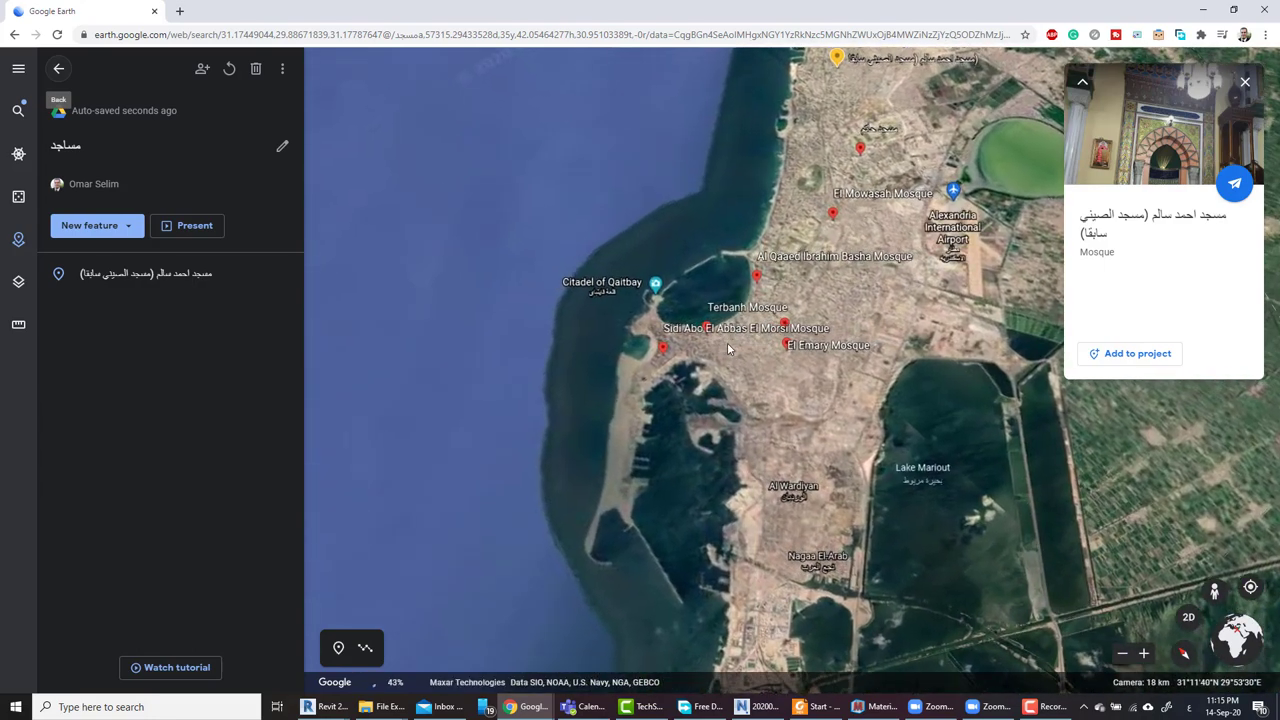
scroll(729, 347, "up", 5)
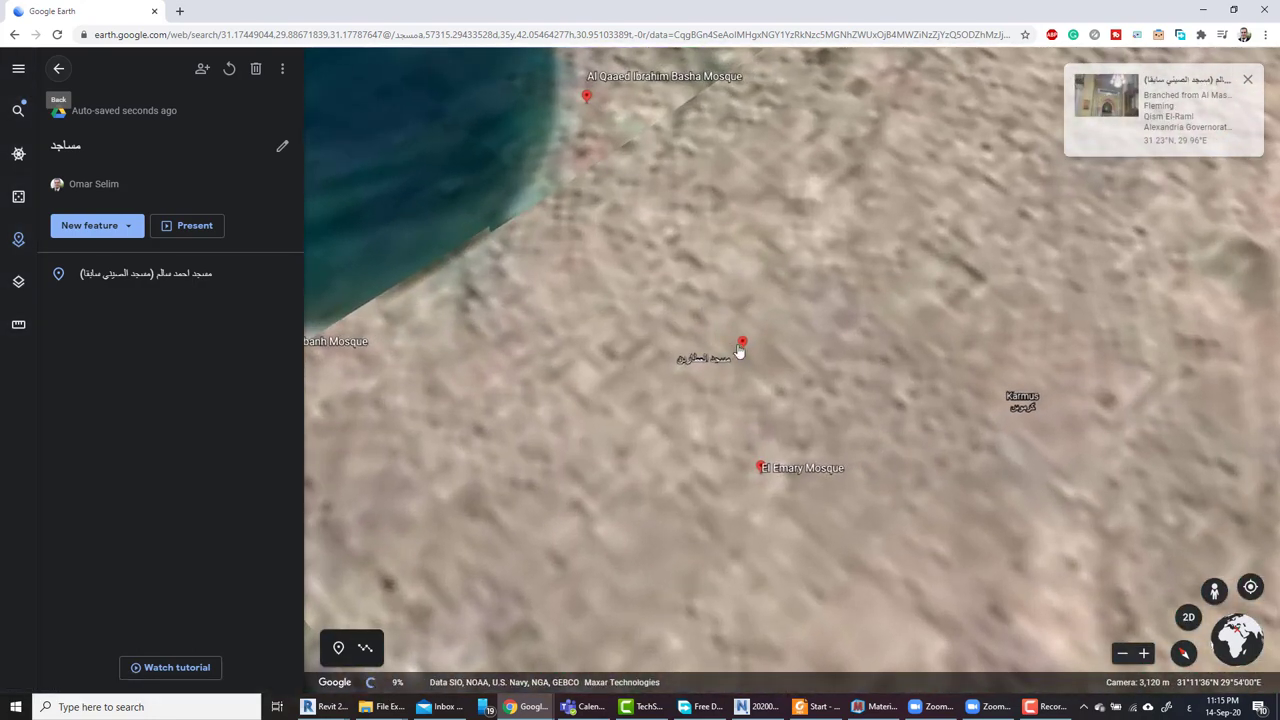
left_click(743, 345)
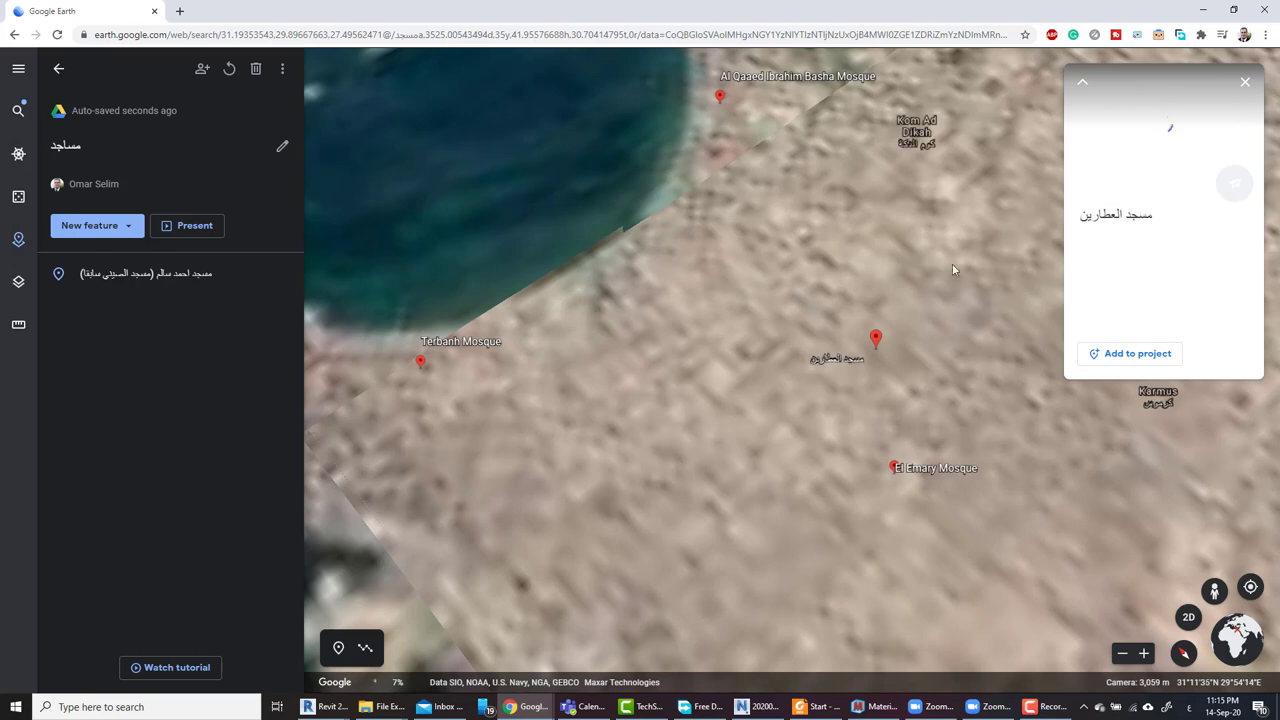
left_click(1155, 355)
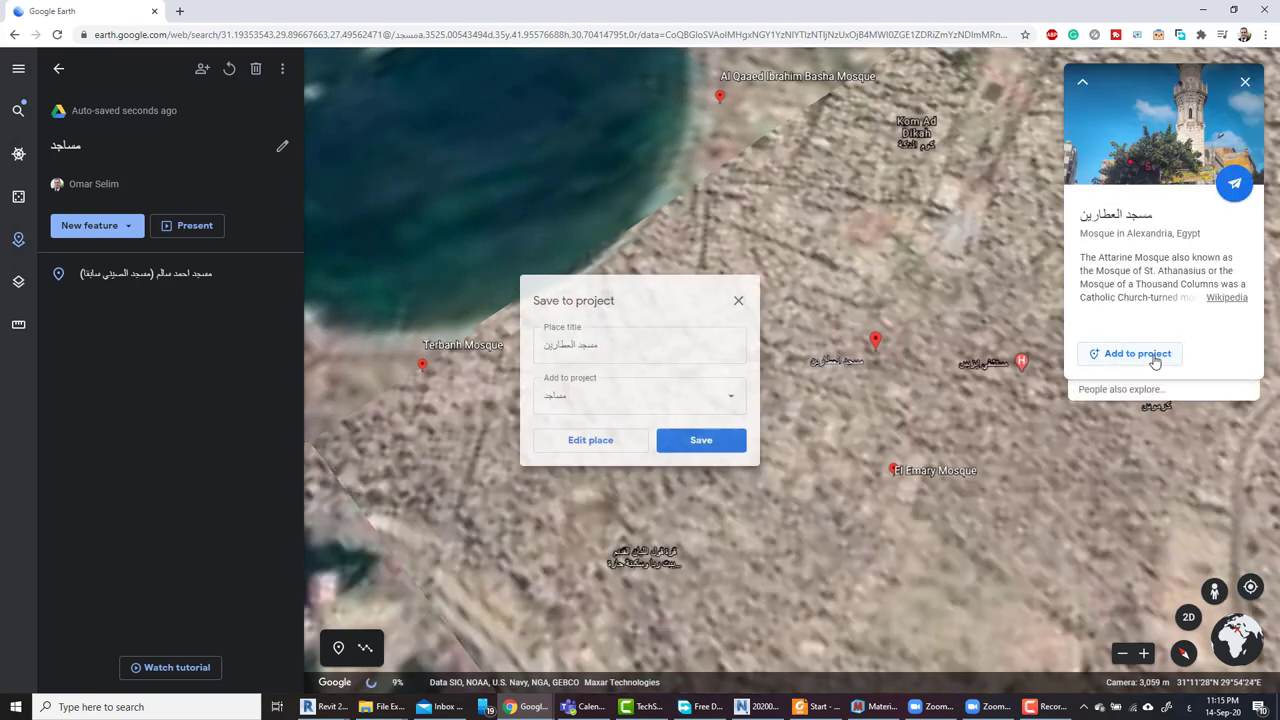
left_click(698, 446)
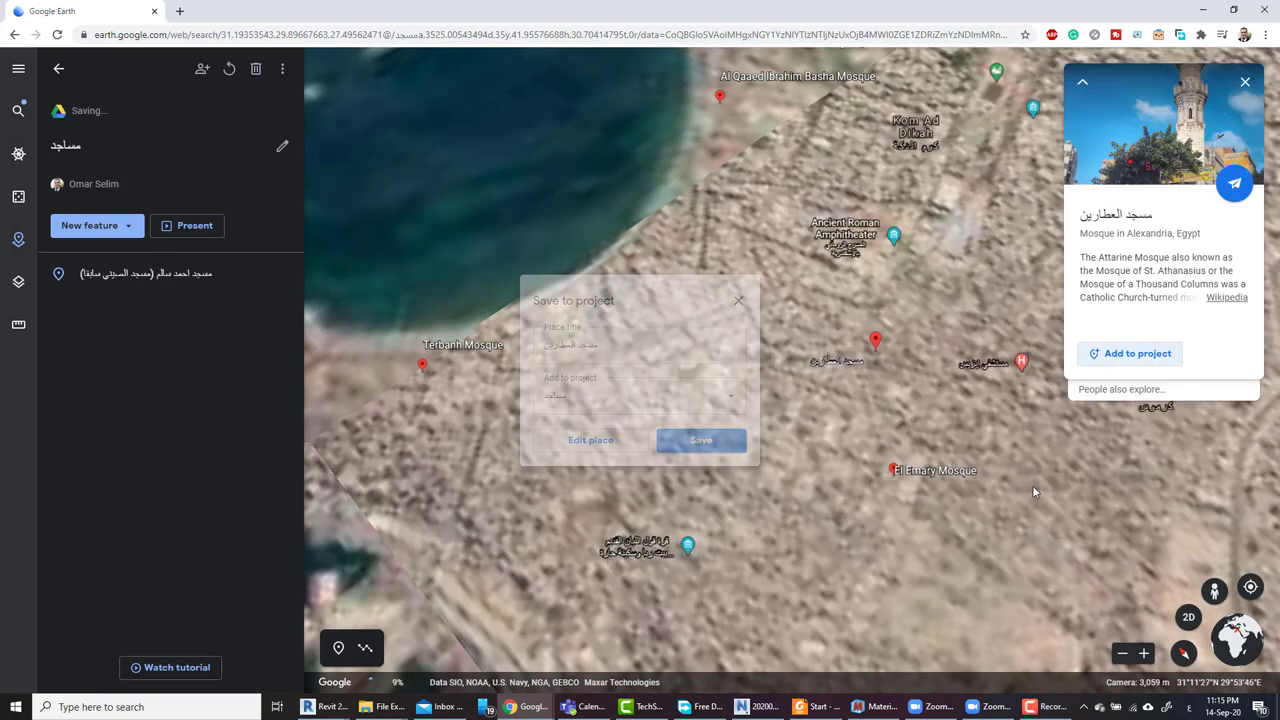
Add El Mowasah Mosque to the مساجد project as its third place
scroll(808, 263, "down", 5)
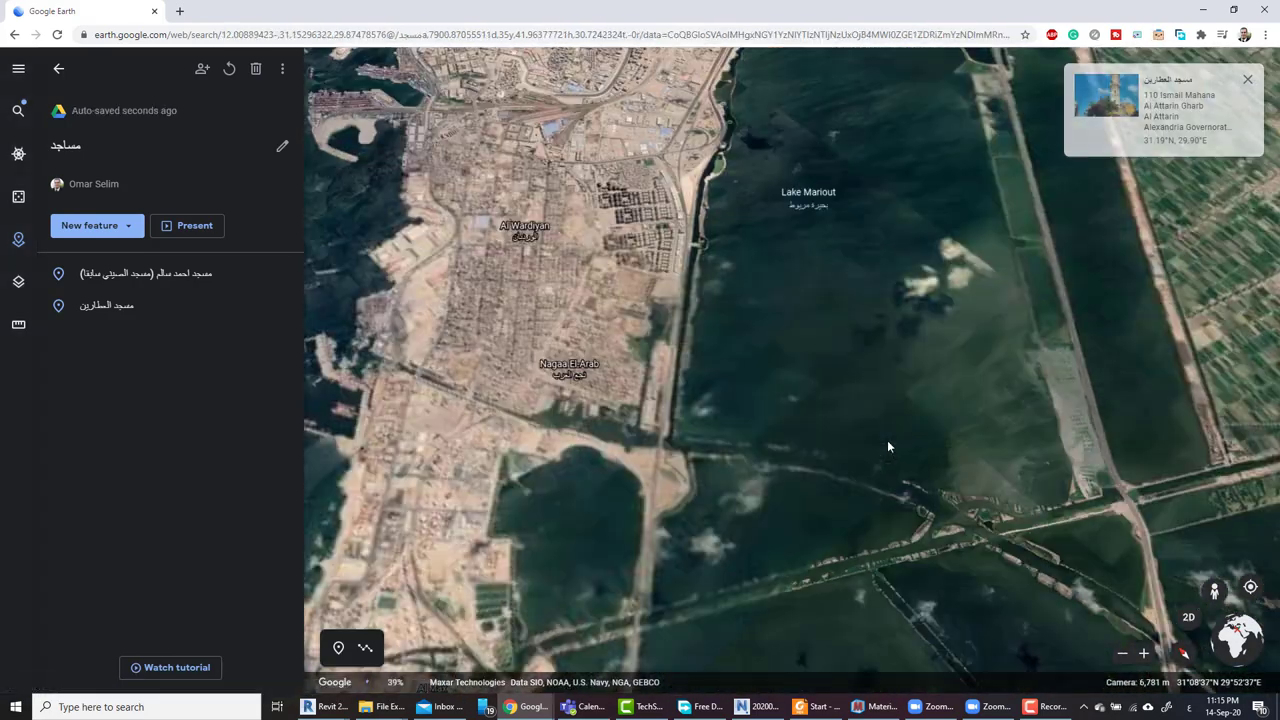
scroll(880, 433, "down", 2)
scroll(758, 247, "up", 3)
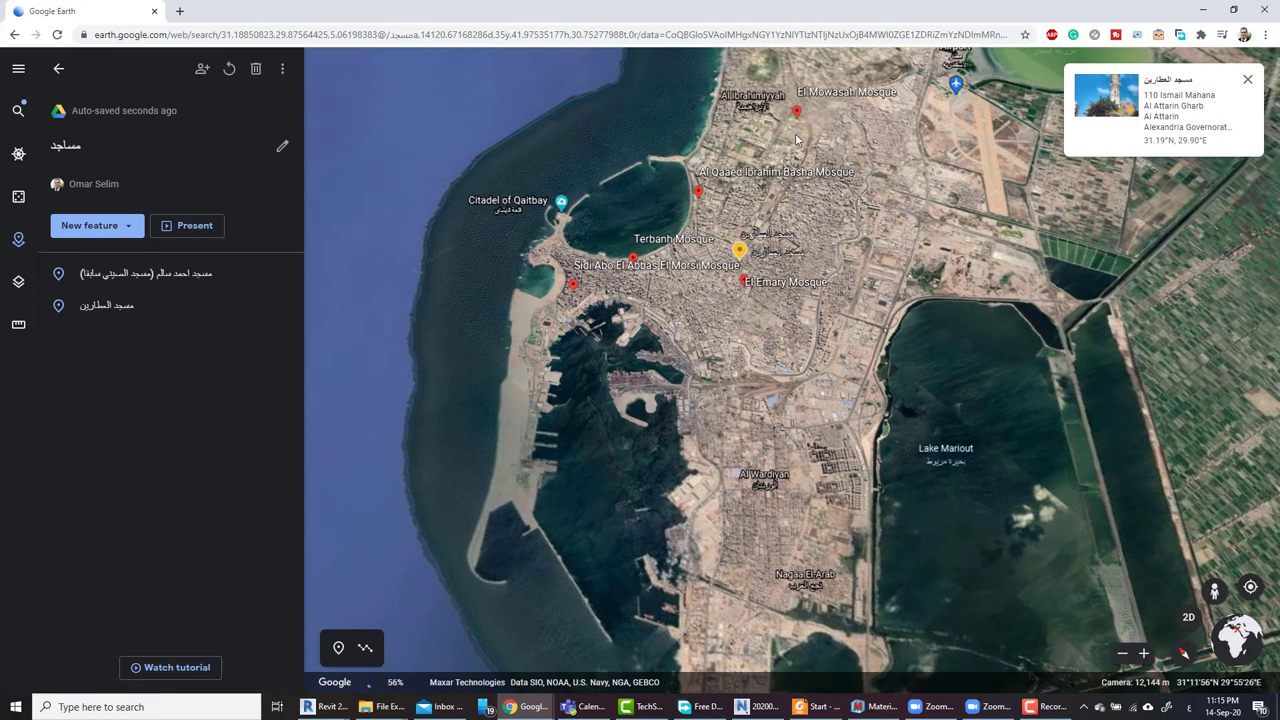
left_click(797, 112)
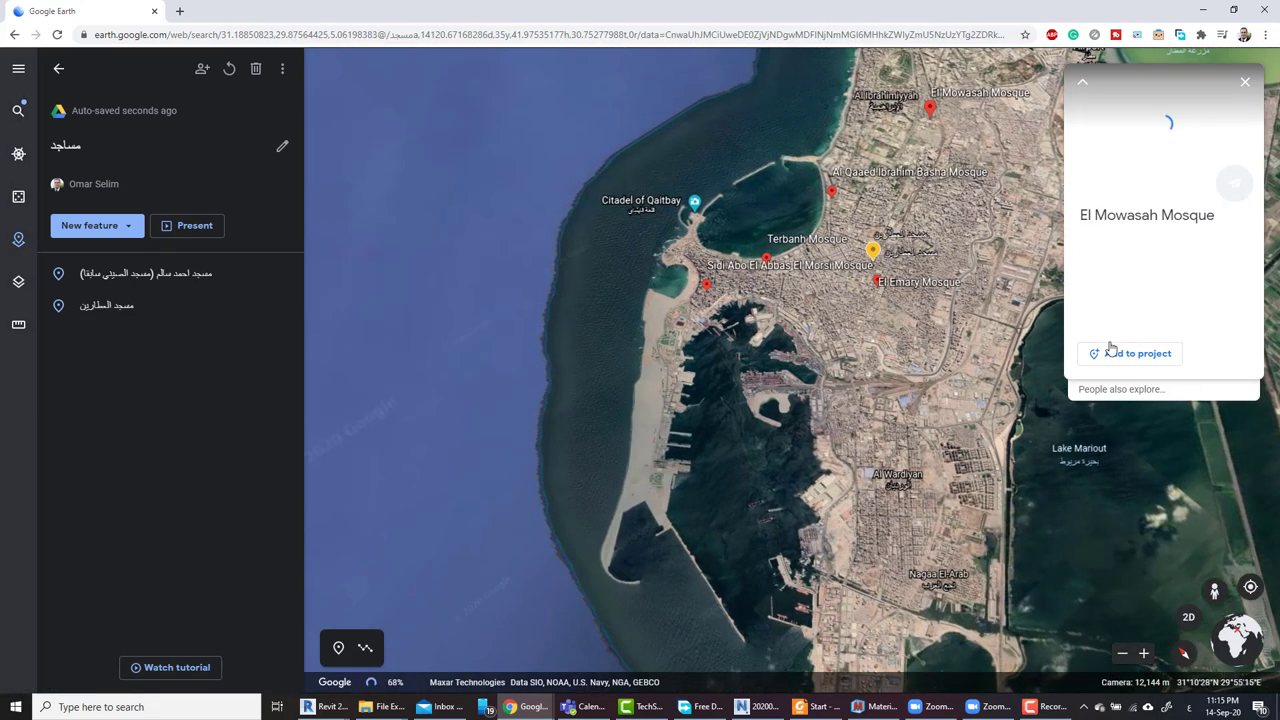
left_click(1134, 355)
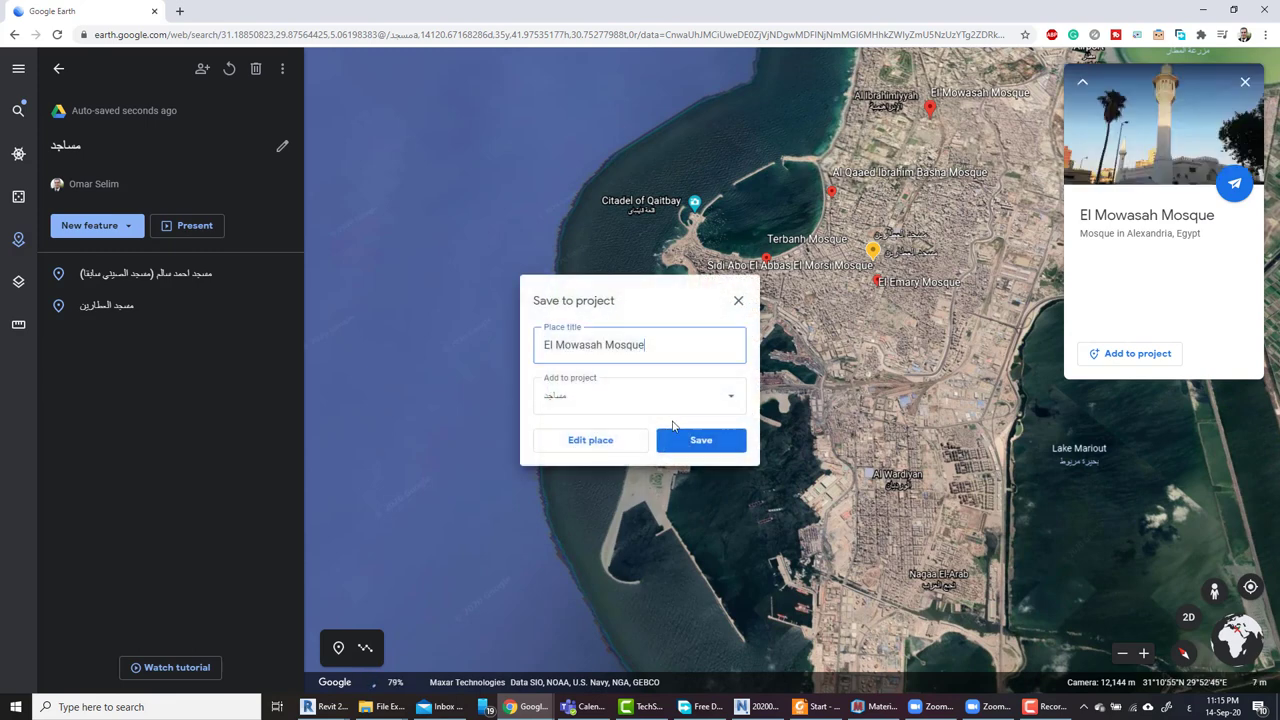
left_click(692, 440)
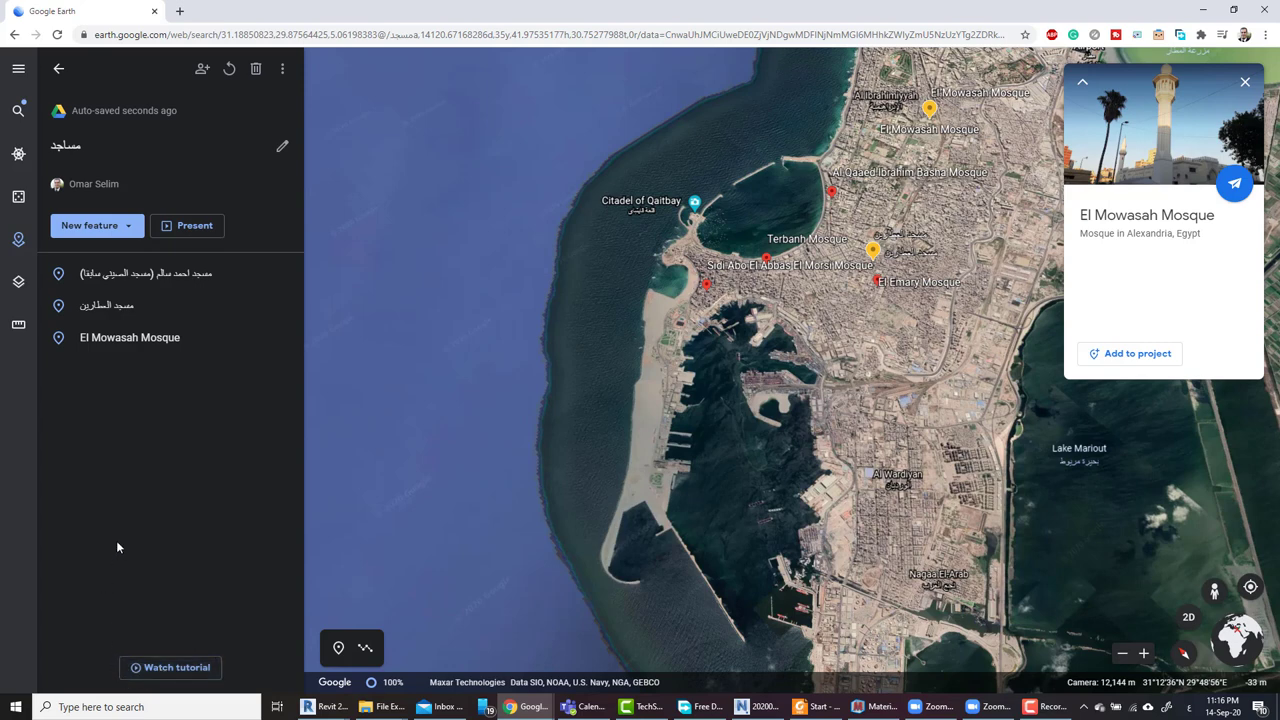
mouse_move(83, 273)
left_click(183, 226)
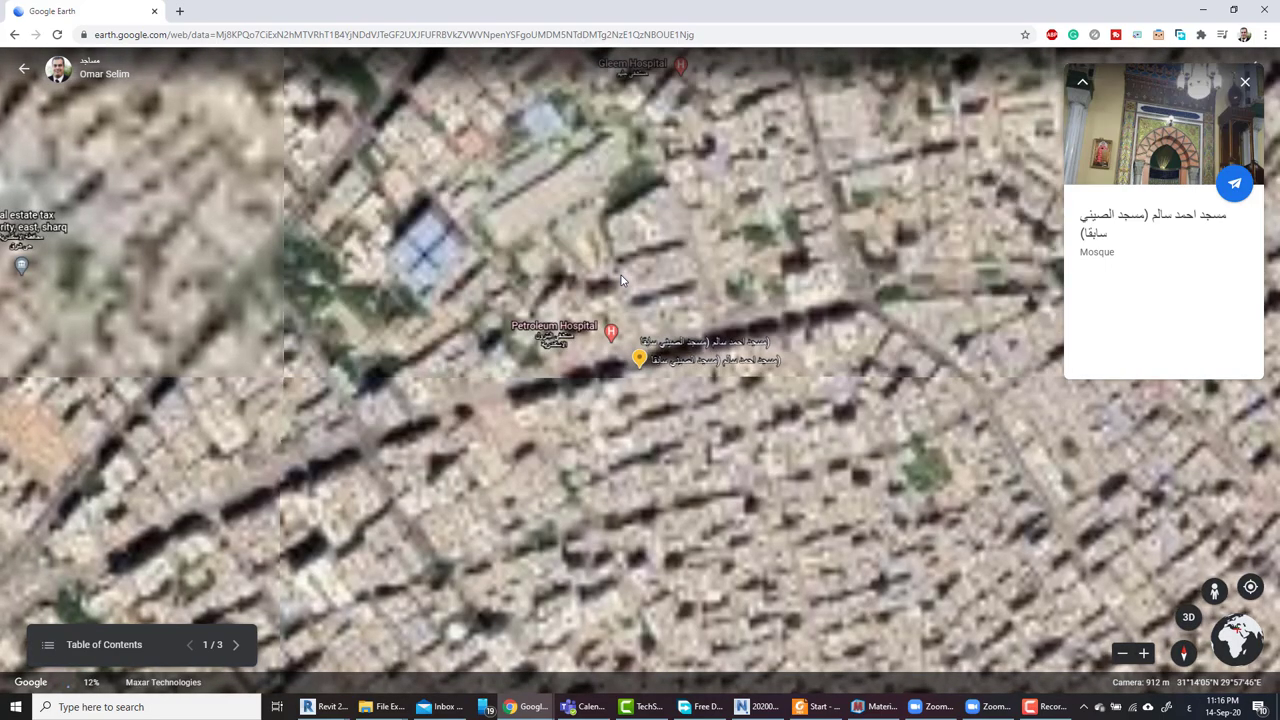
left_click(237, 646)
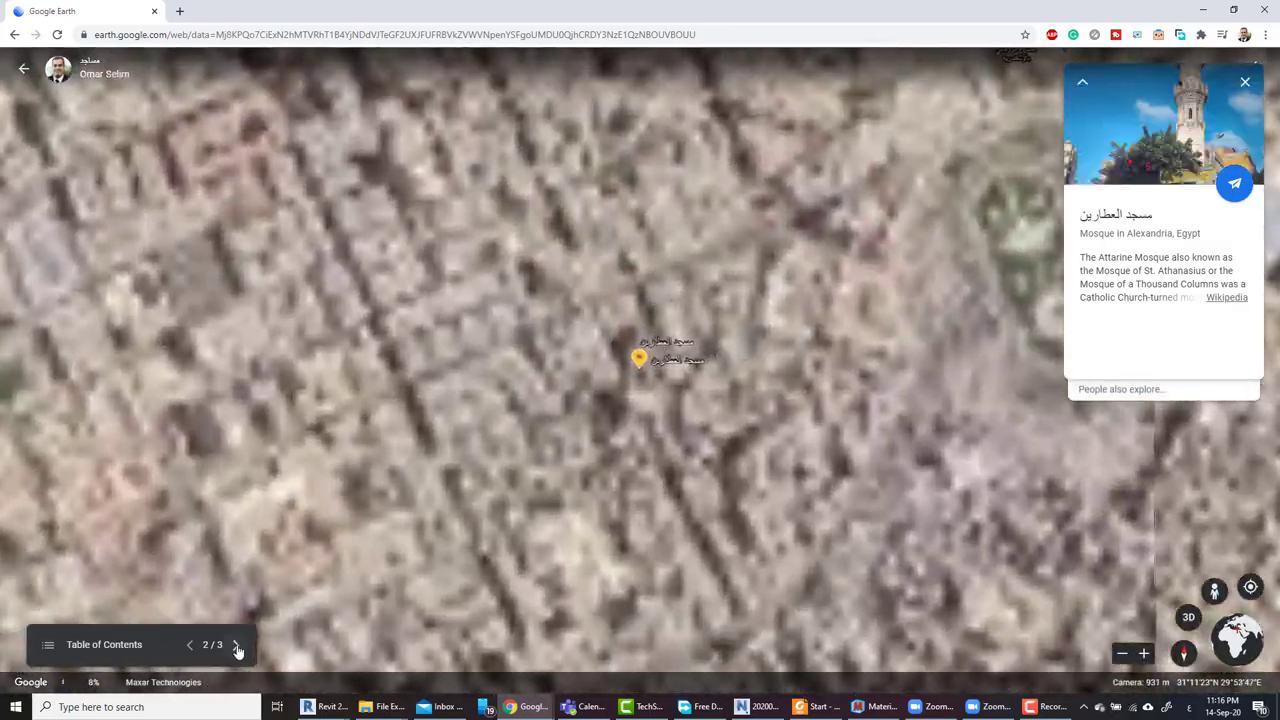
left_click(237, 646)
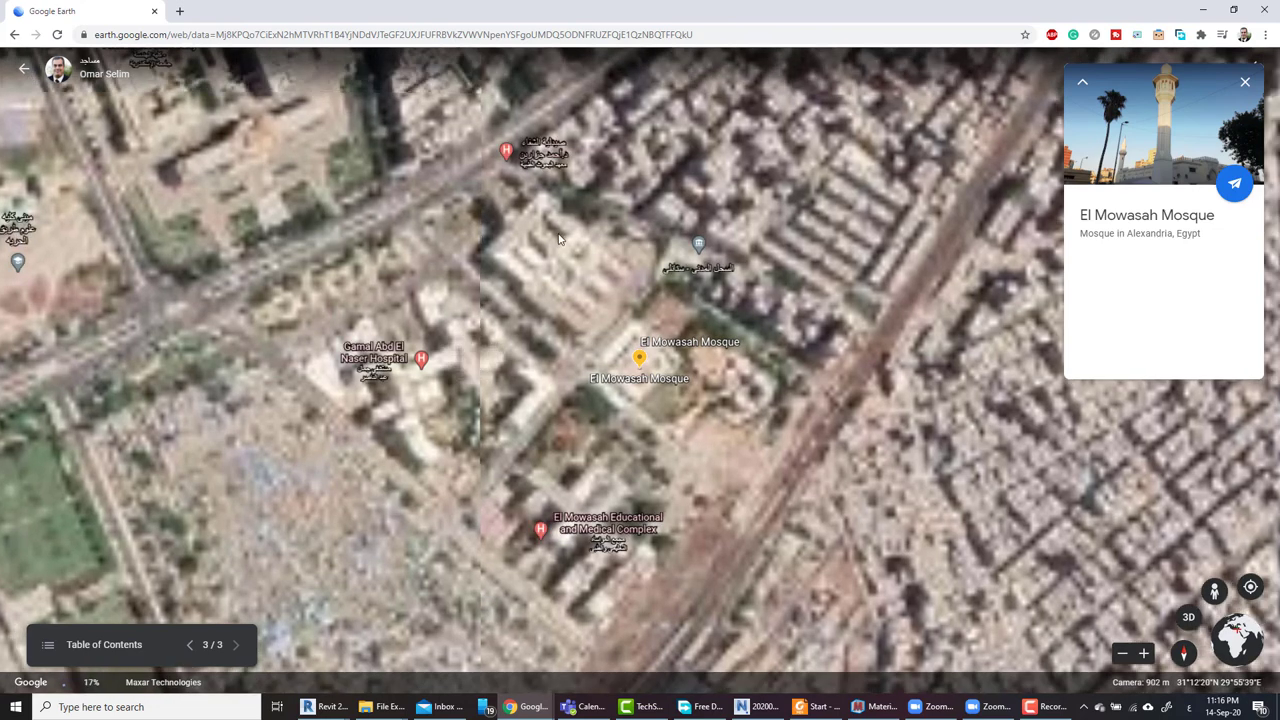
left_click(1235, 188)
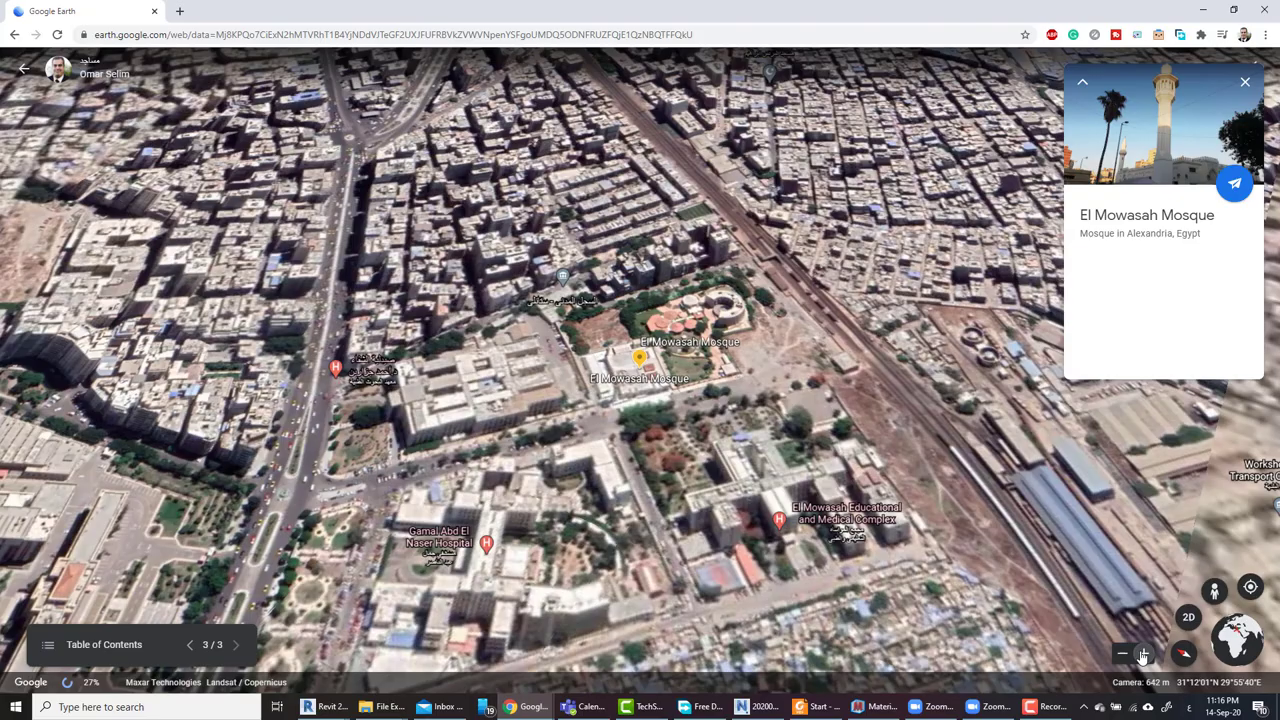
left_click(1143, 655)
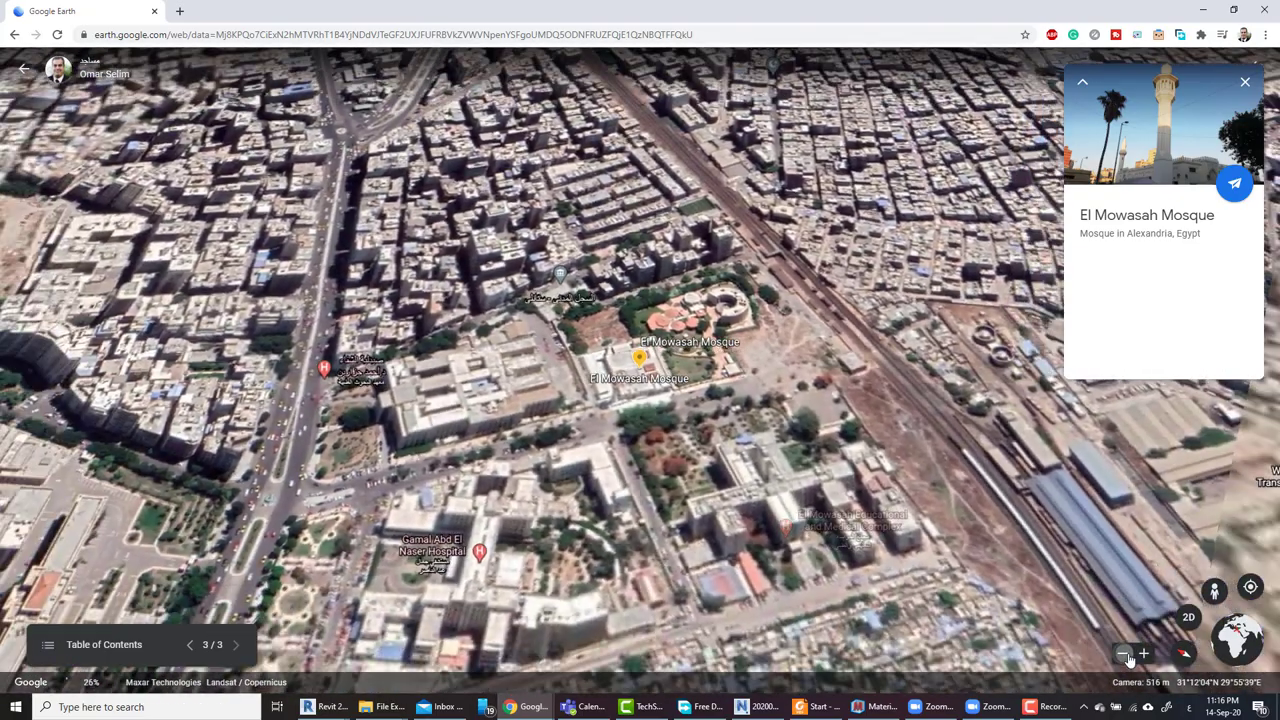
left_click(1125, 655)
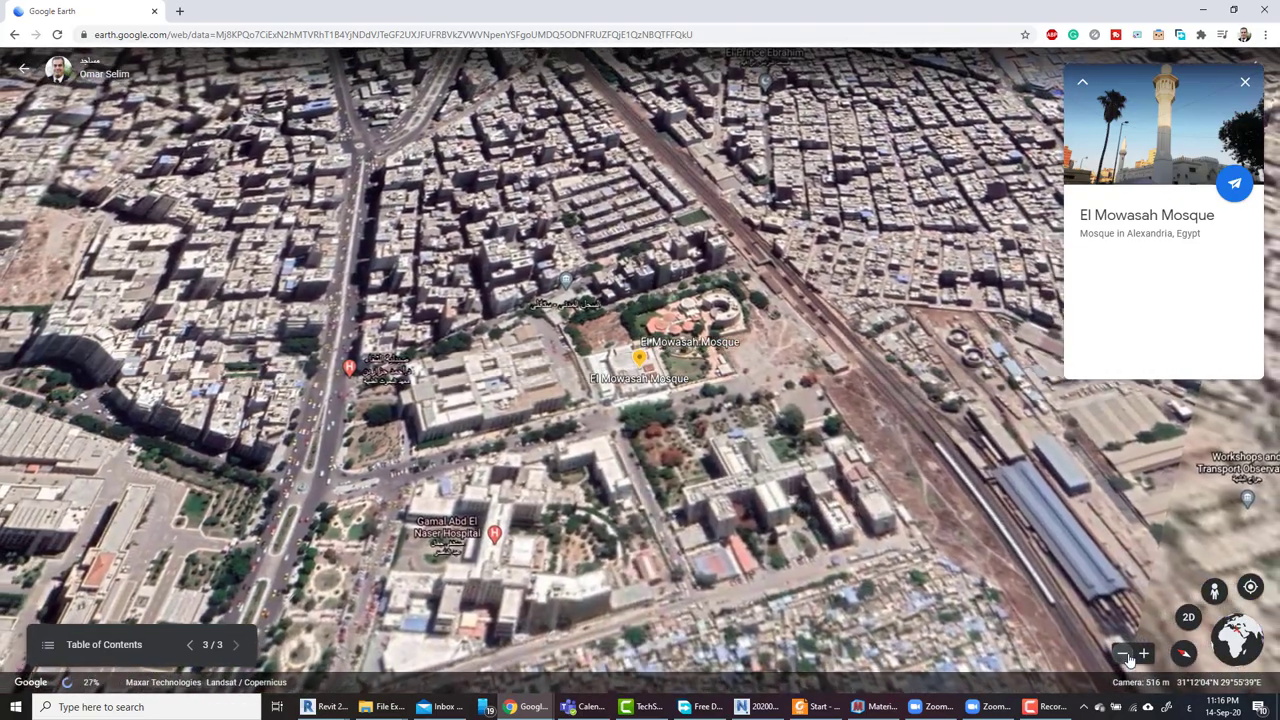
left_click(25, 72)
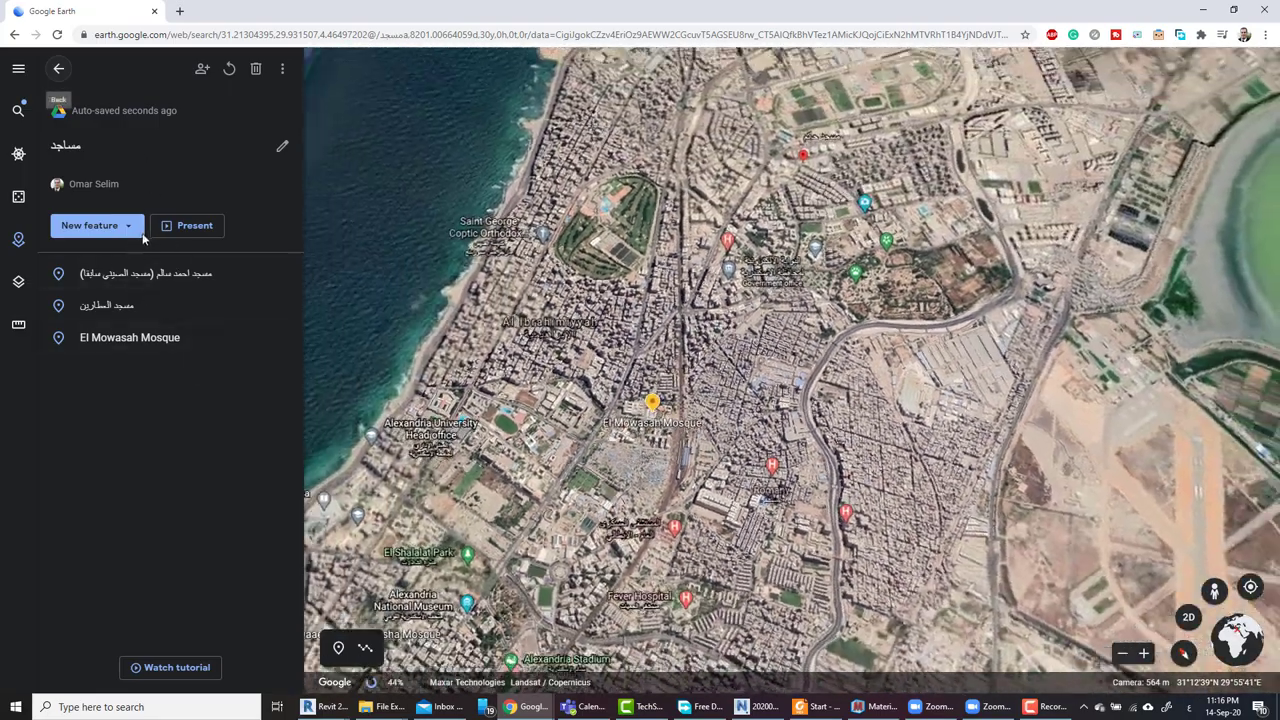
Start drawing a new line, beginning at the first mosque
left_click(128, 226)
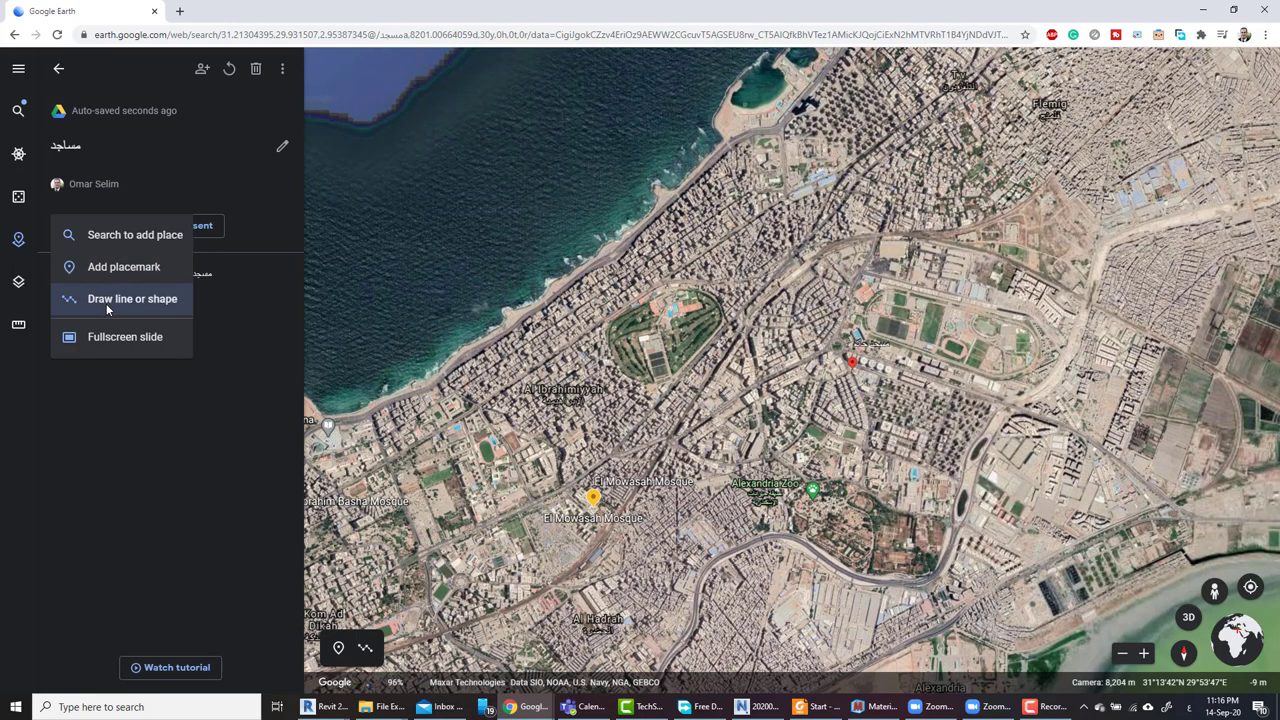
left_click(106, 303)
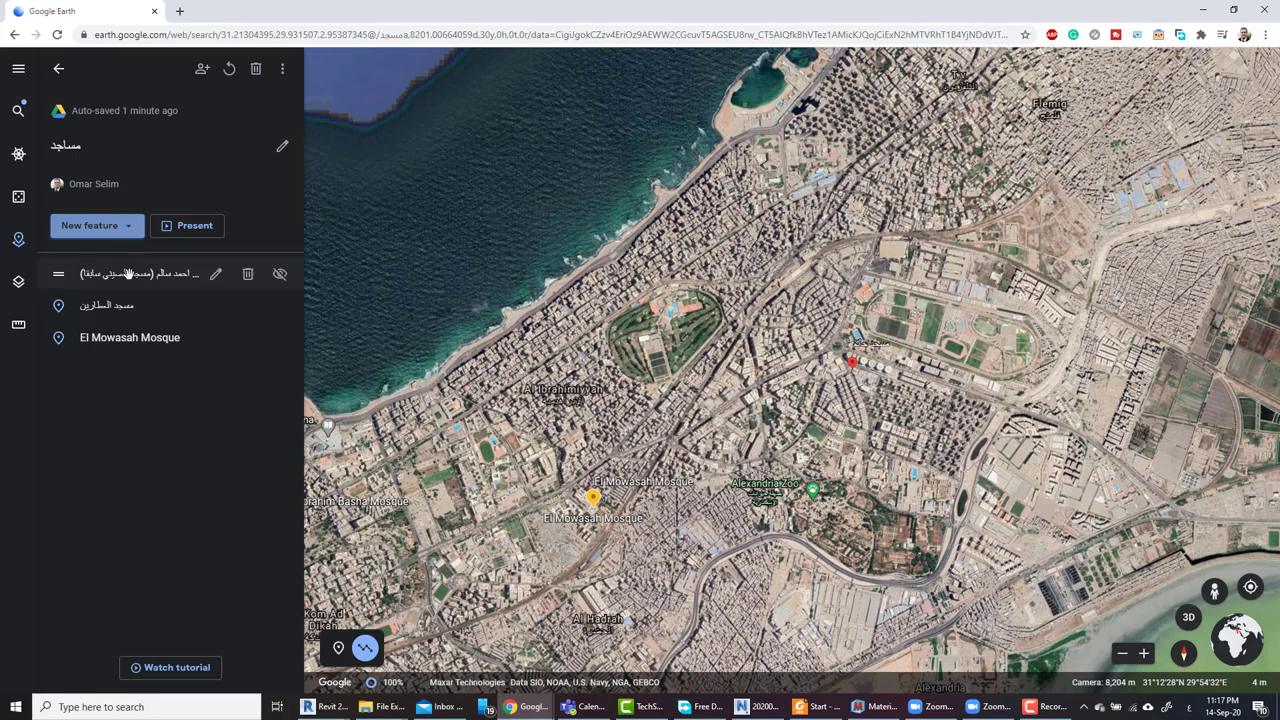
scroll(630, 465, "down", 5)
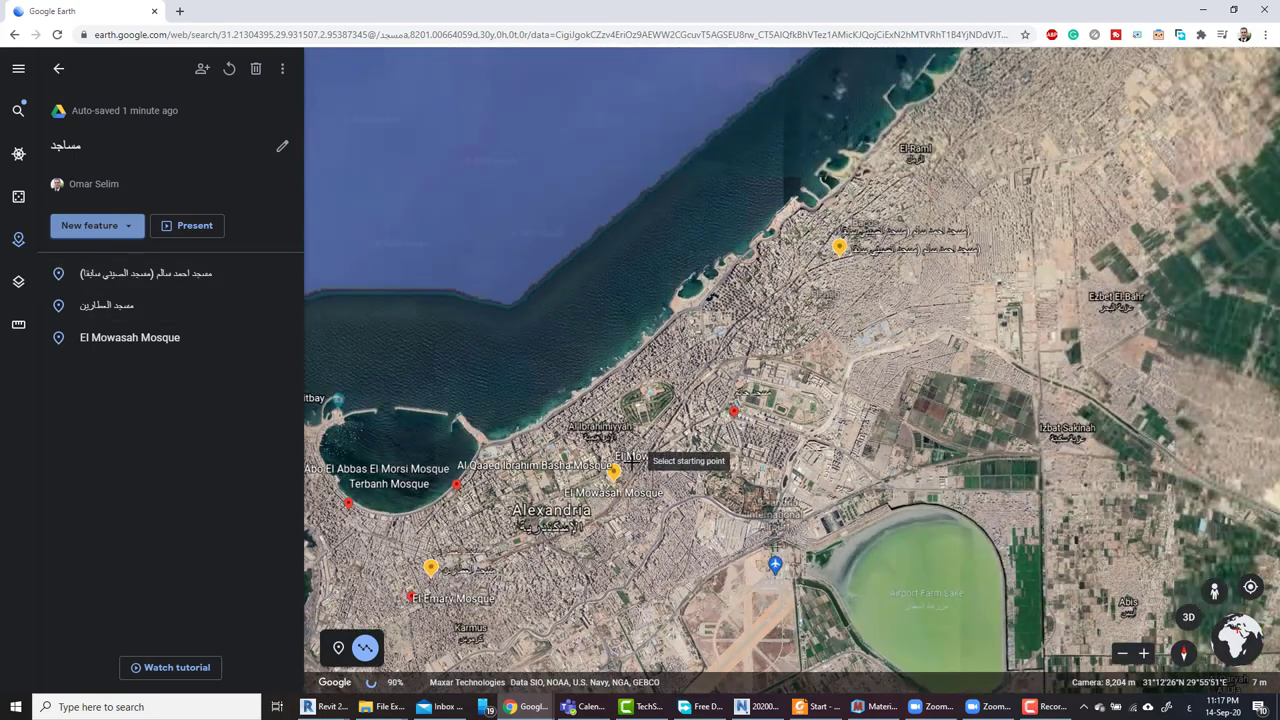
scroll(897, 215, "up", 5)
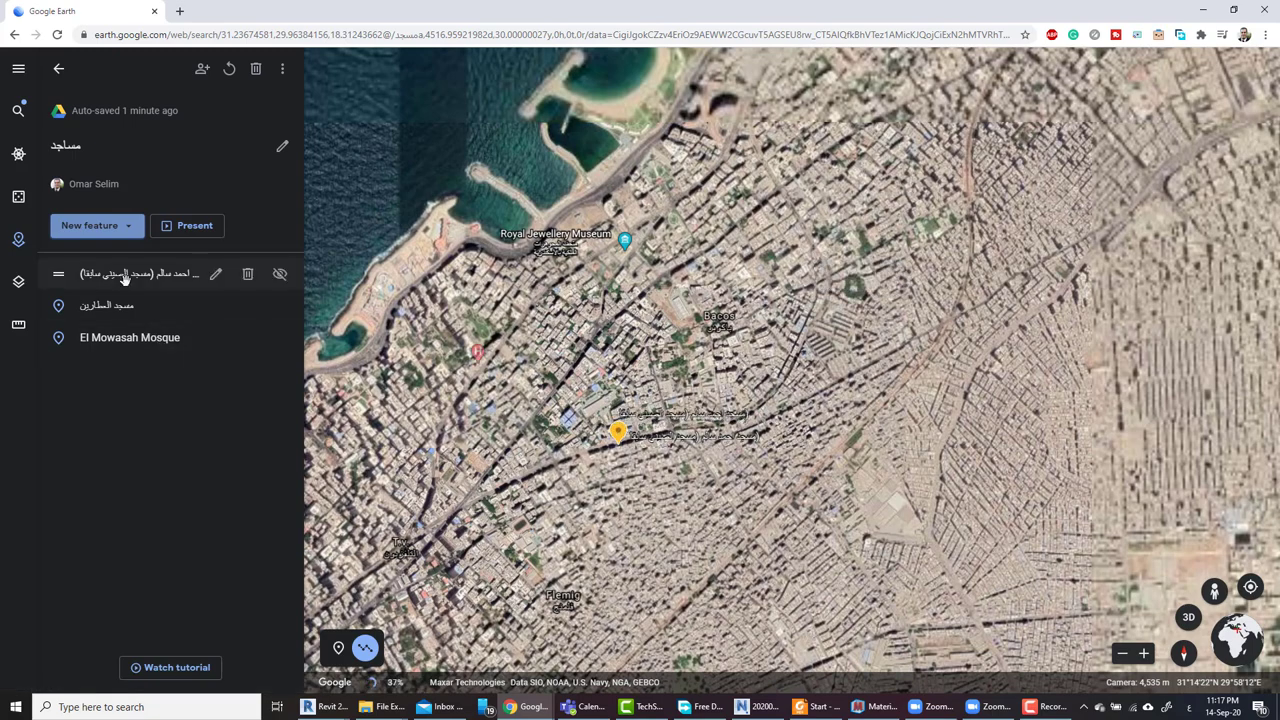
left_click(124, 278)
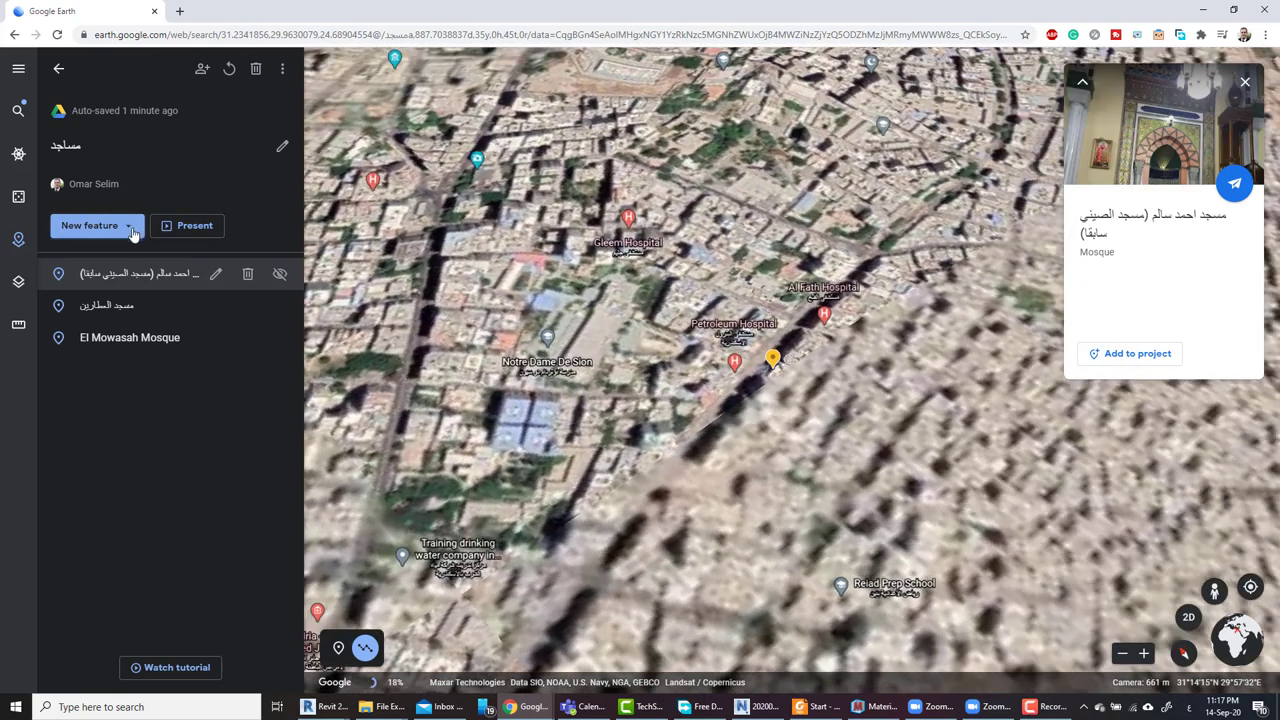
Extend the line to مسجد العطارين
left_click(133, 229)
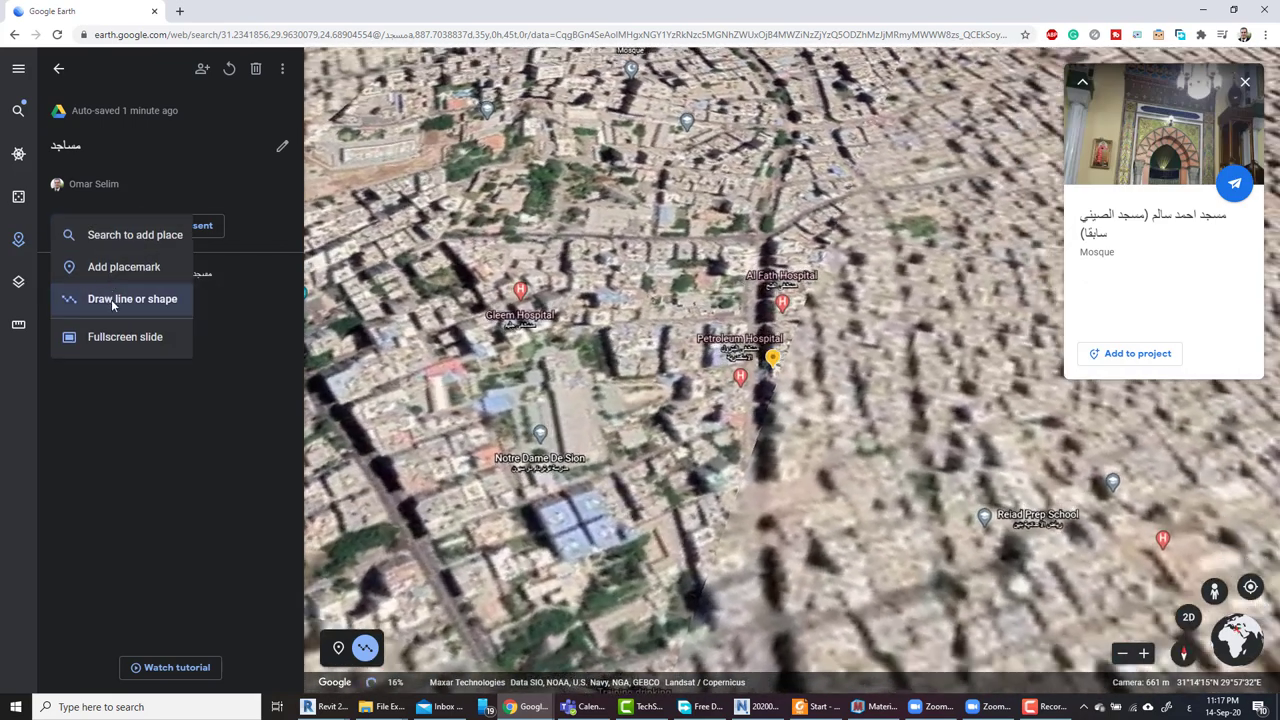
left_click(160, 300)
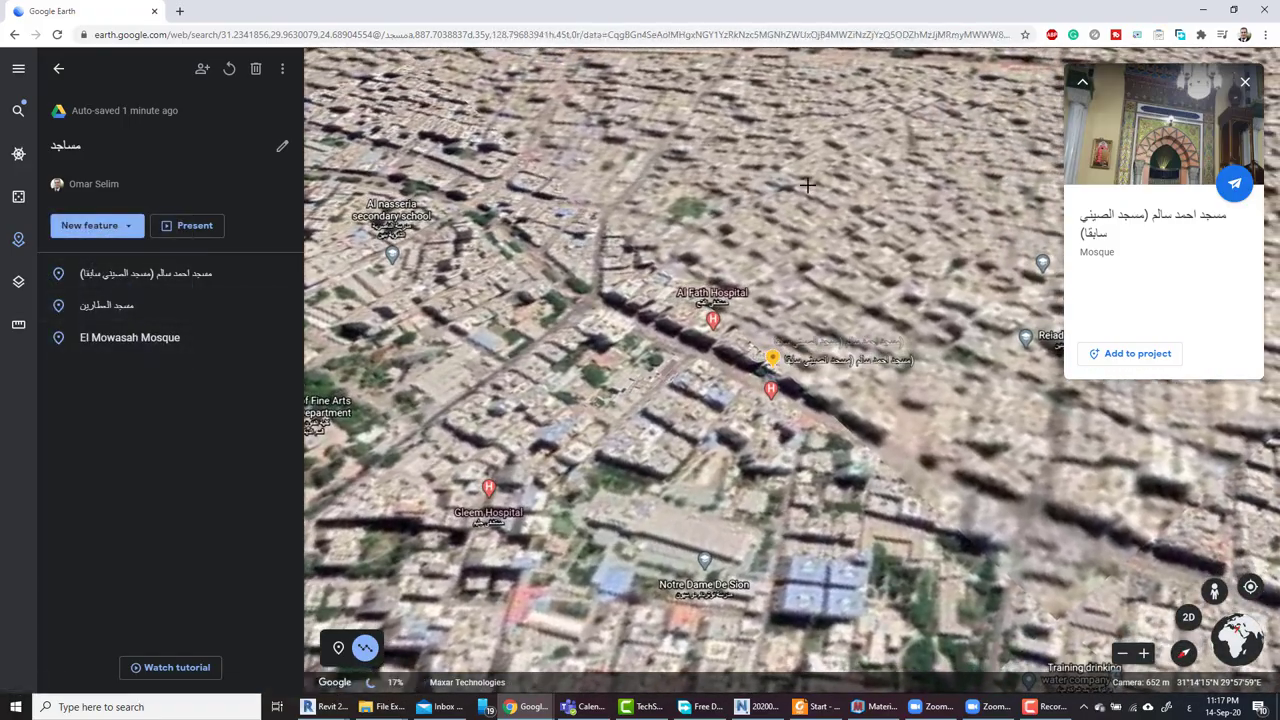
scroll(807, 184, "down", 5)
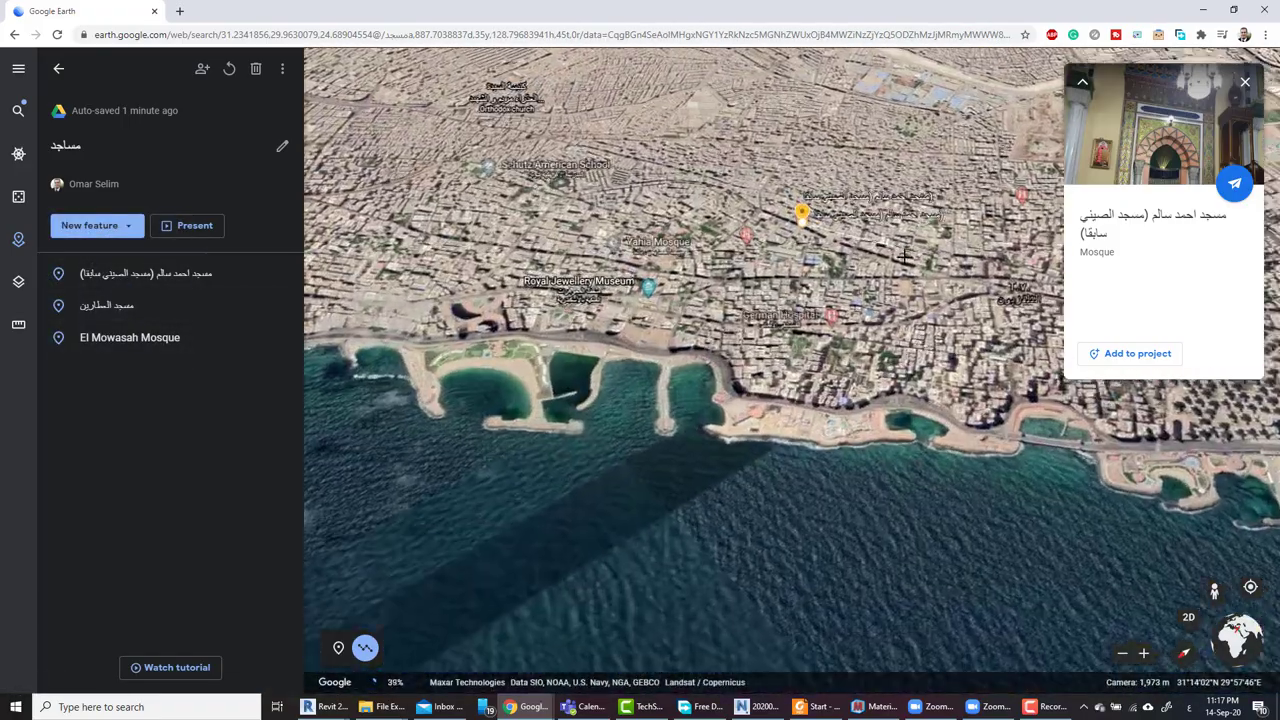
scroll(905, 257, "up", 5)
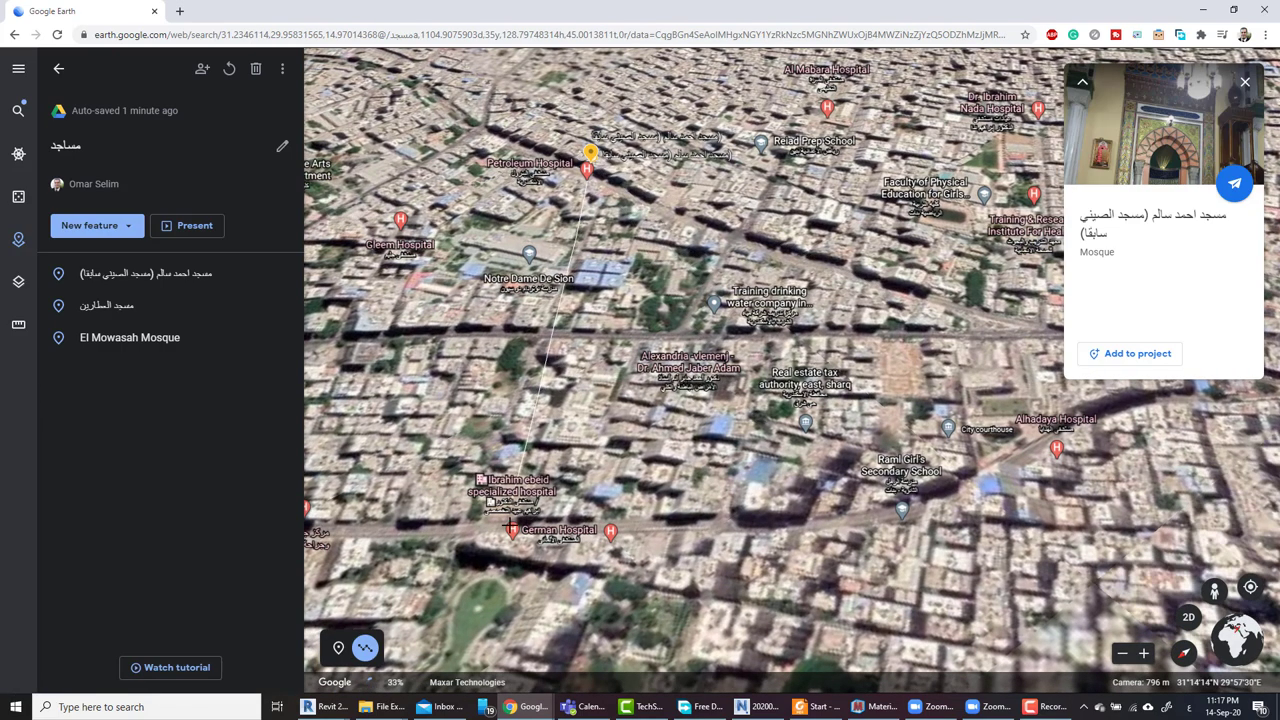
scroll(471, 398, "down", 5)
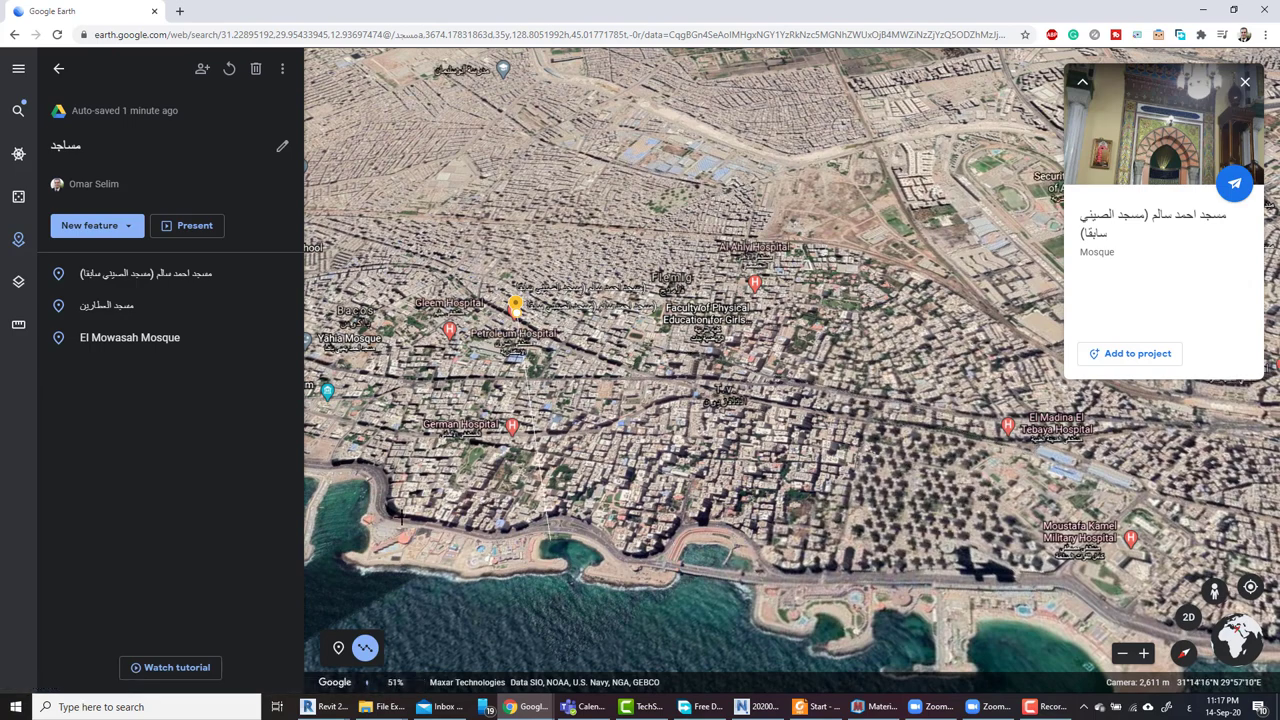
left_click(127, 305)
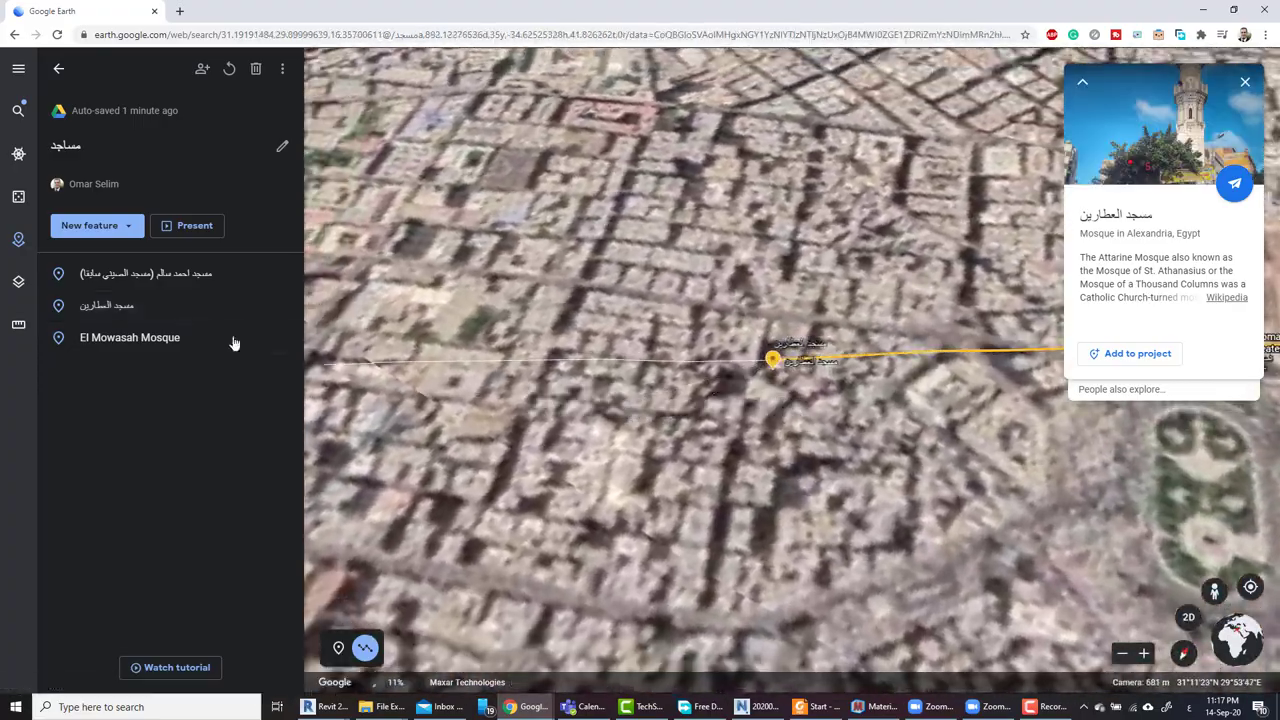
End the line at El Mowasah Mosque and save it as Untitled Path
left_click(137, 337)
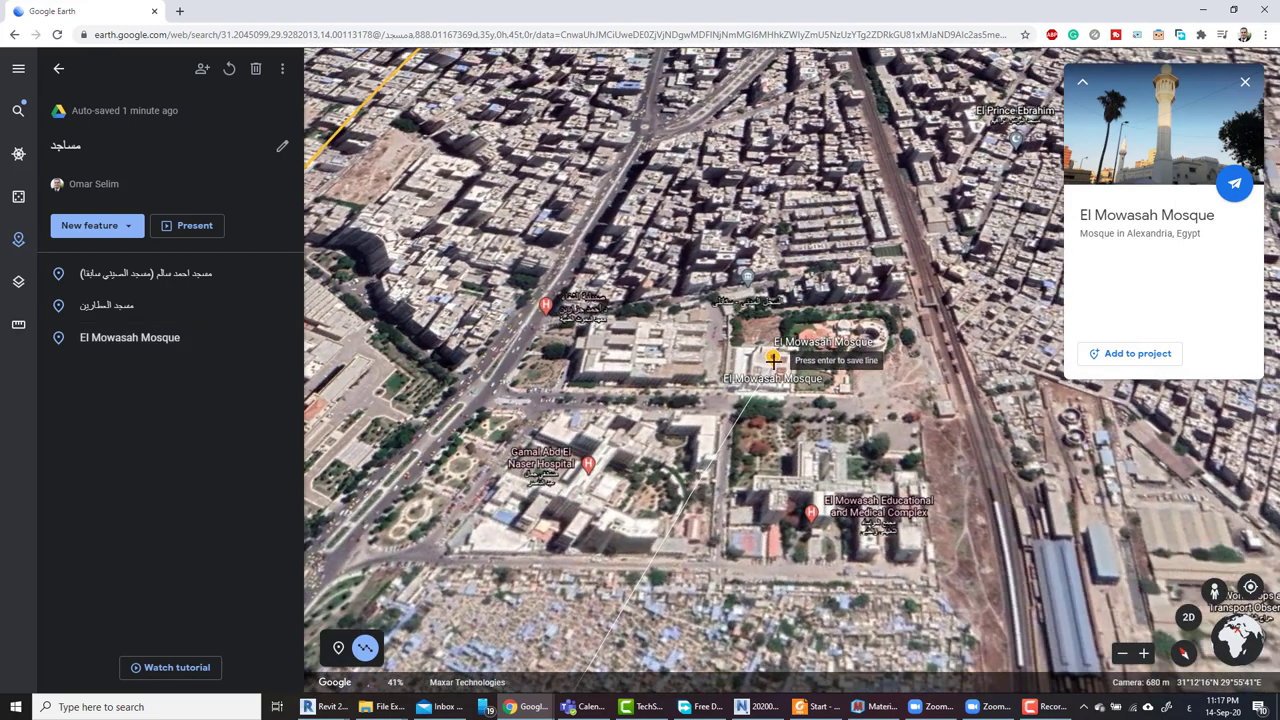
left_click(773, 357)
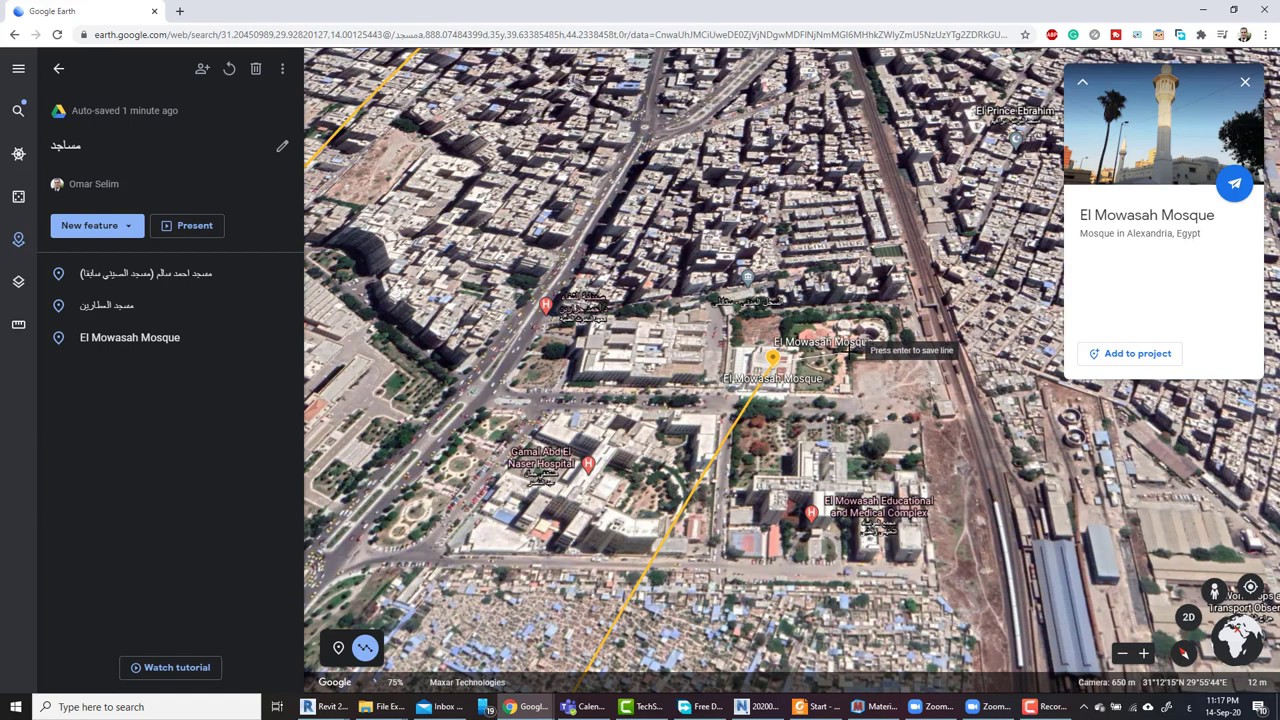
key("Return")
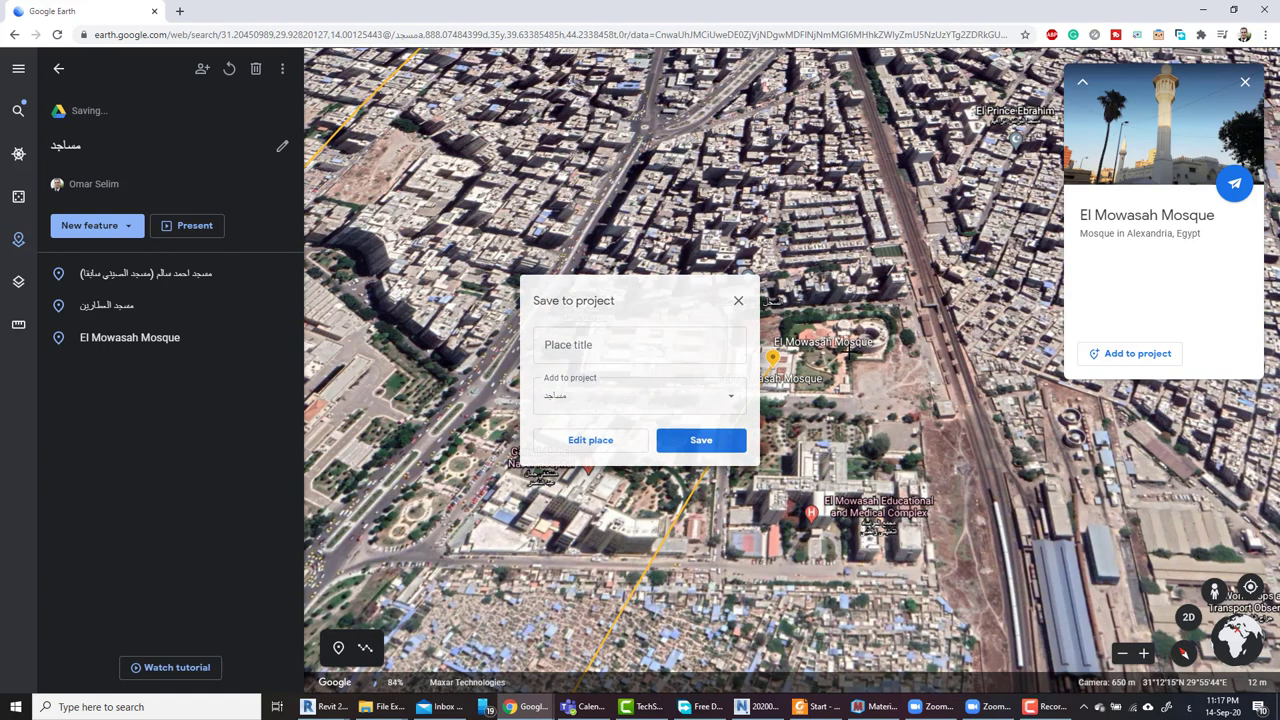
key("Return")
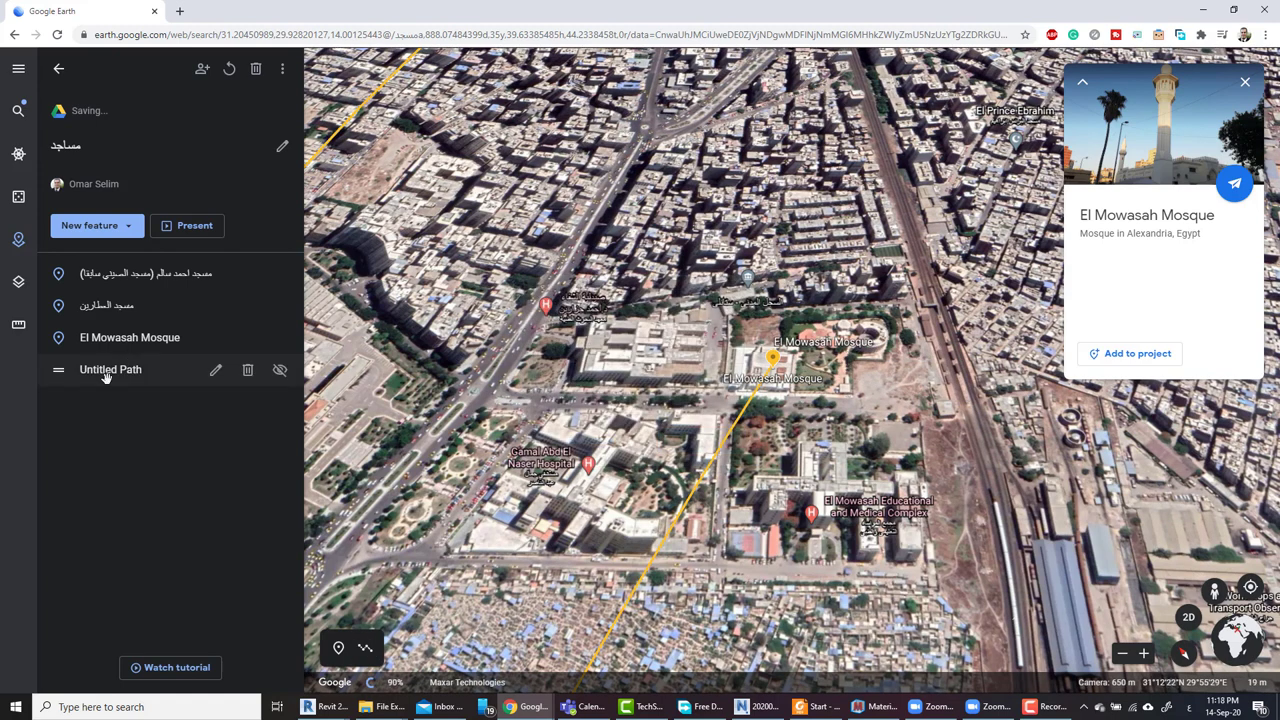
left_click(106, 372)
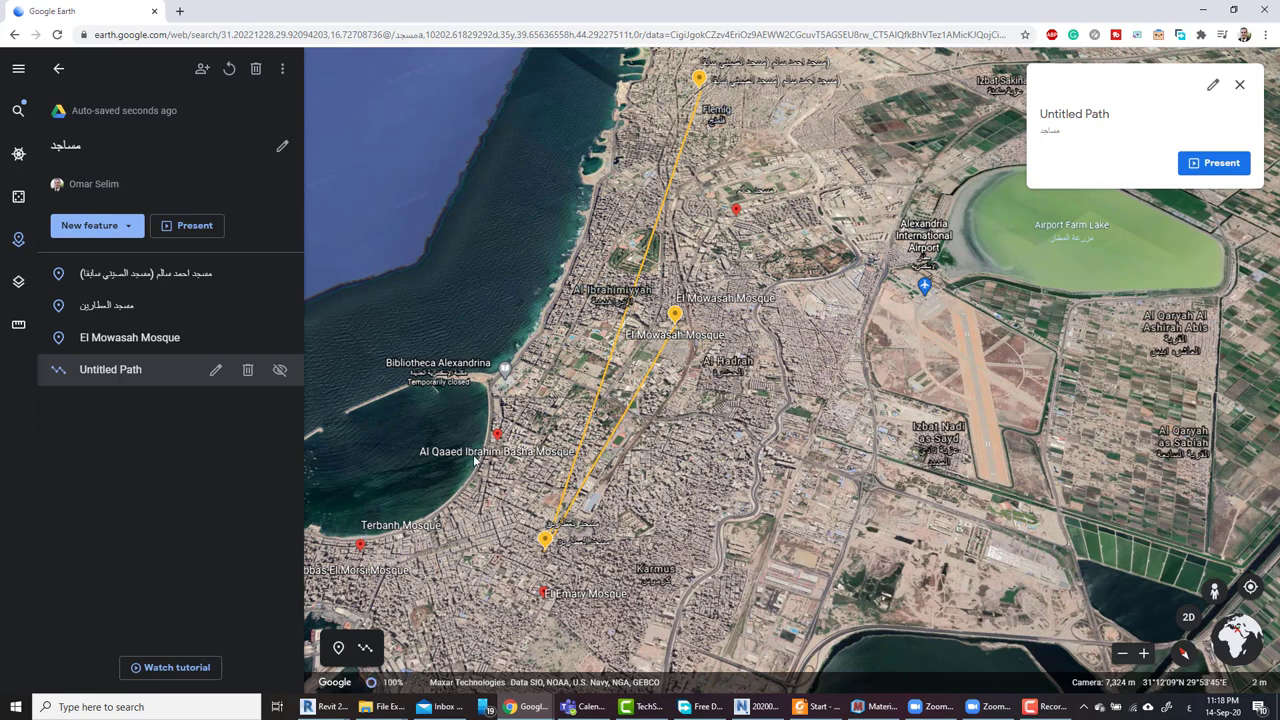
Zoom out until the whole coastline, the three mosques and the path are visible
scroll(645, 472, "down", 4)
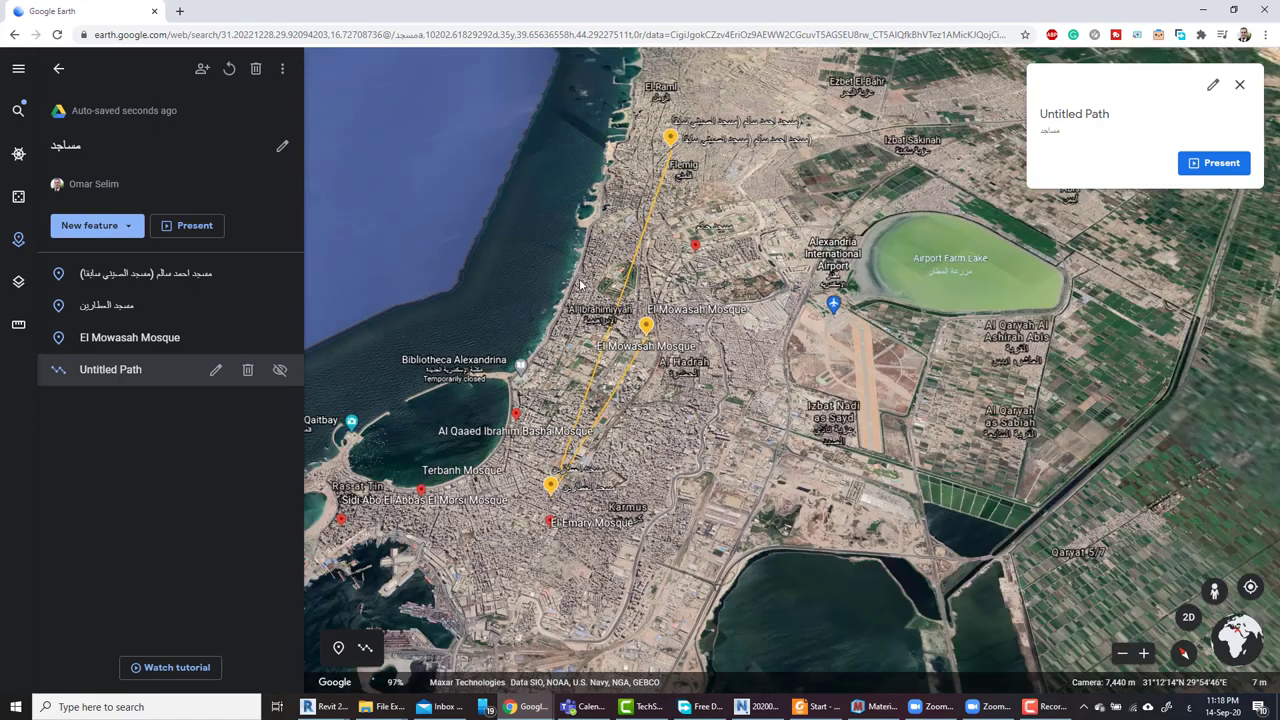
scroll(644, 415, "down", 2)
scroll(657, 376, "up", 5)
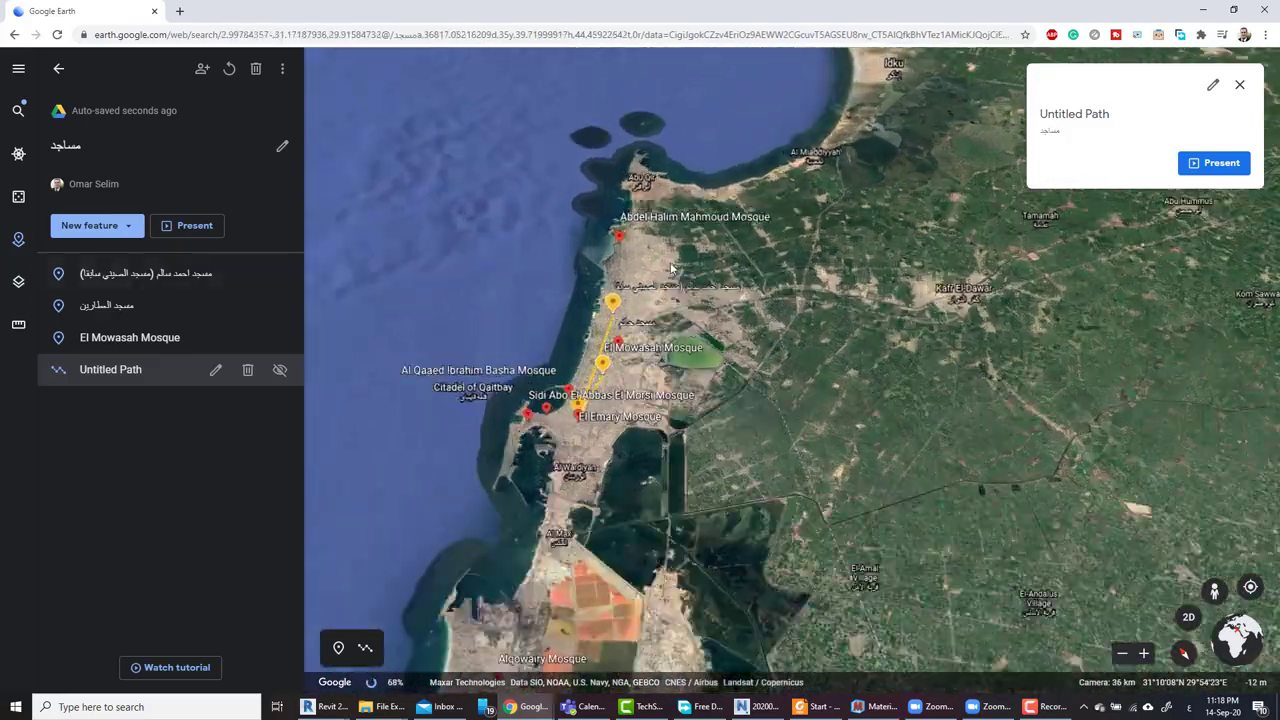
scroll(683, 279, "down", 2)
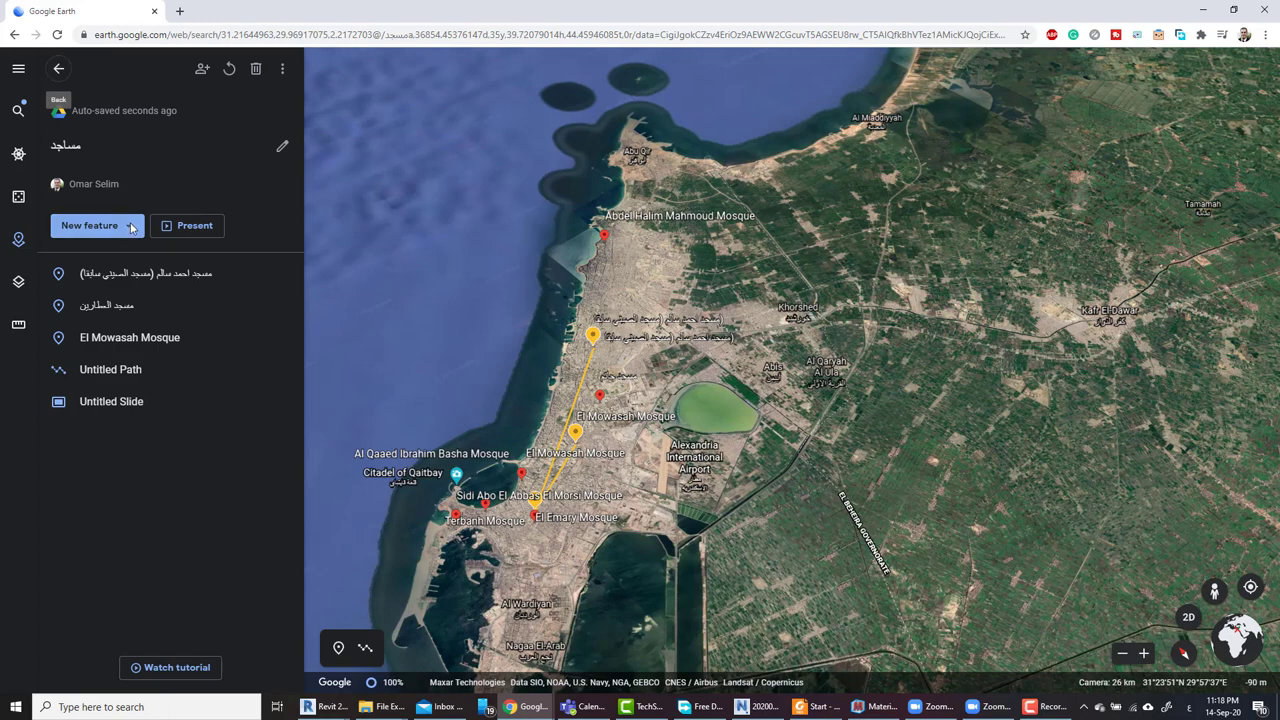
Add a fullscreen slide to the project and retitle it مساجد
left_click(132, 227)
left_click(127, 337)
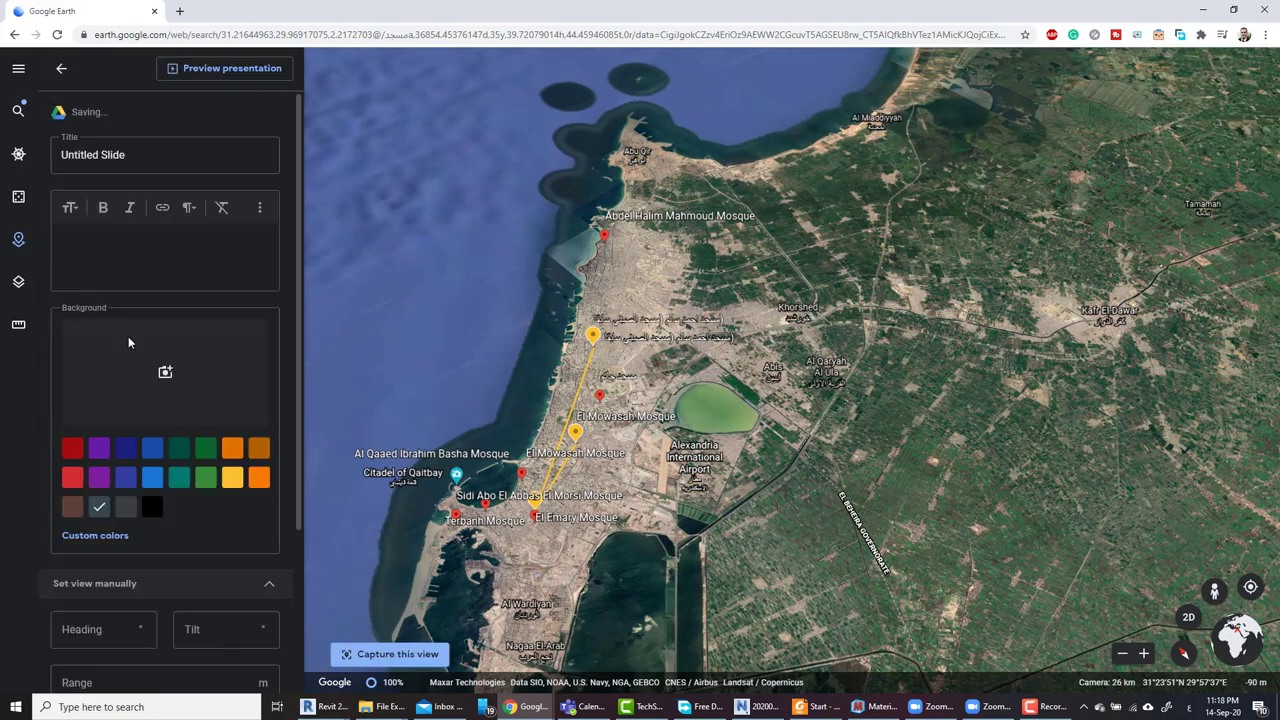
left_click(120, 155)
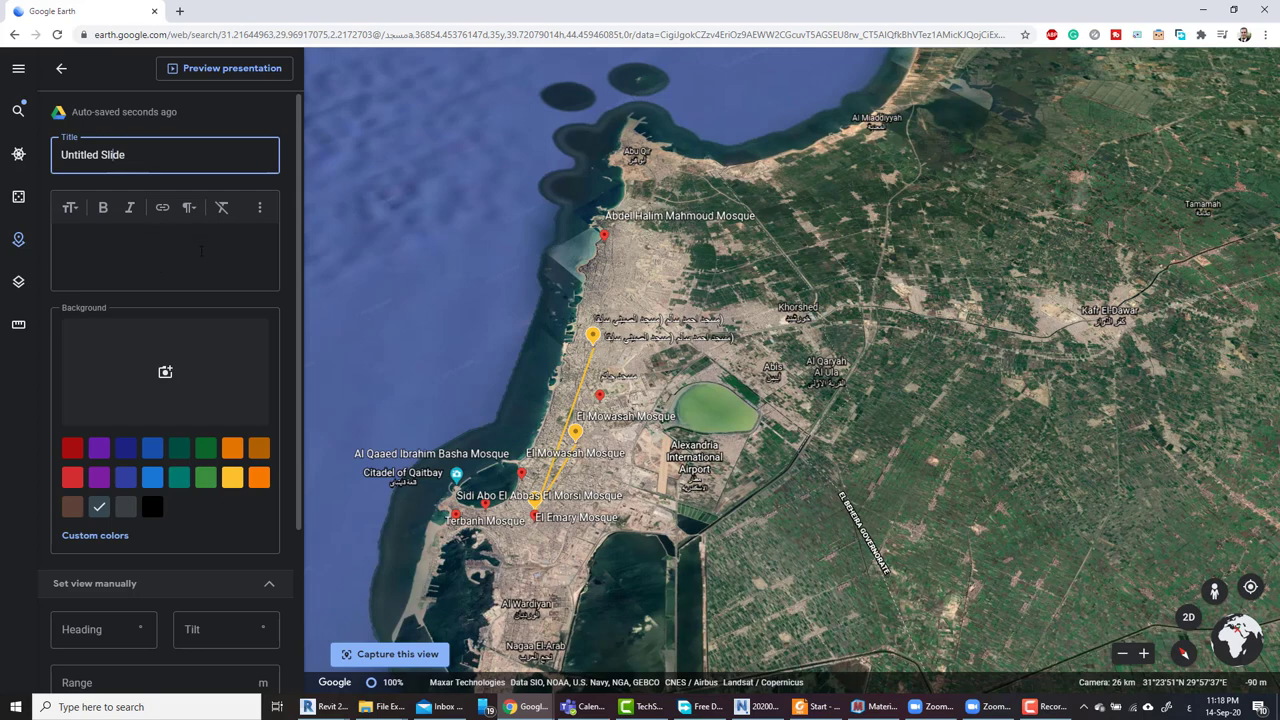
scroll(208, 565, "down", 3)
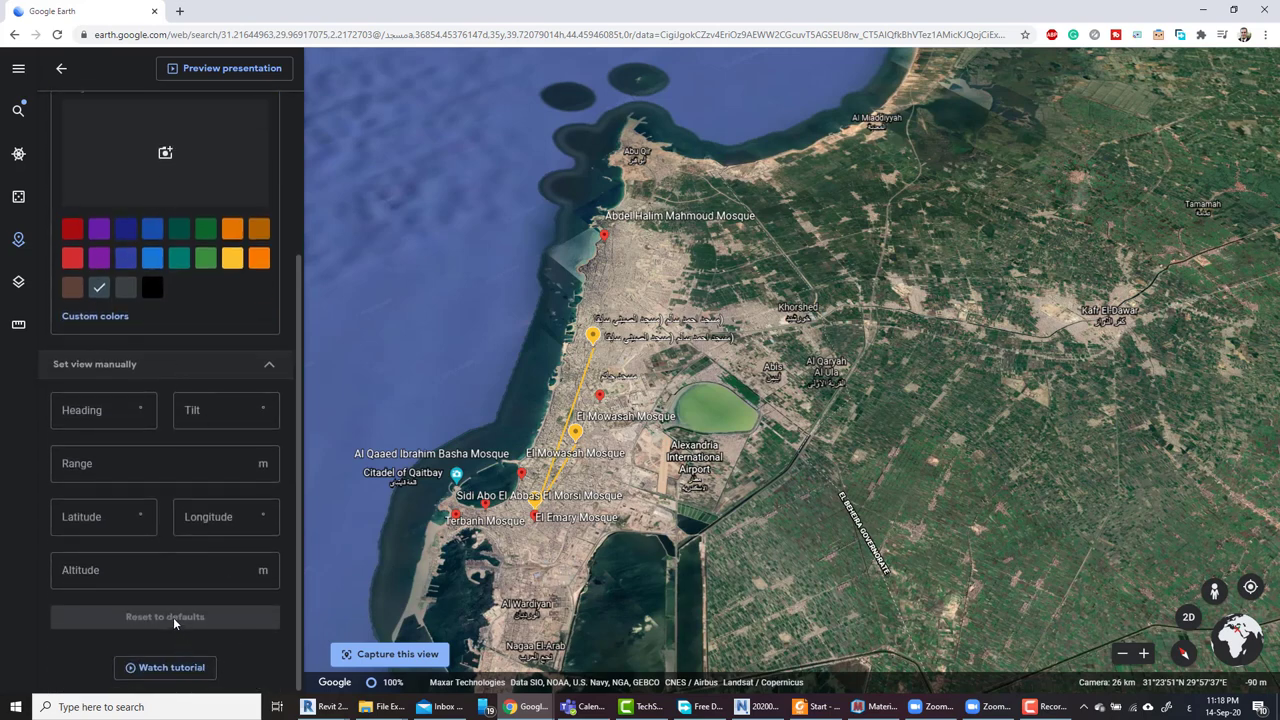
scroll(133, 381, "up", 3)
triple_click(127, 155)
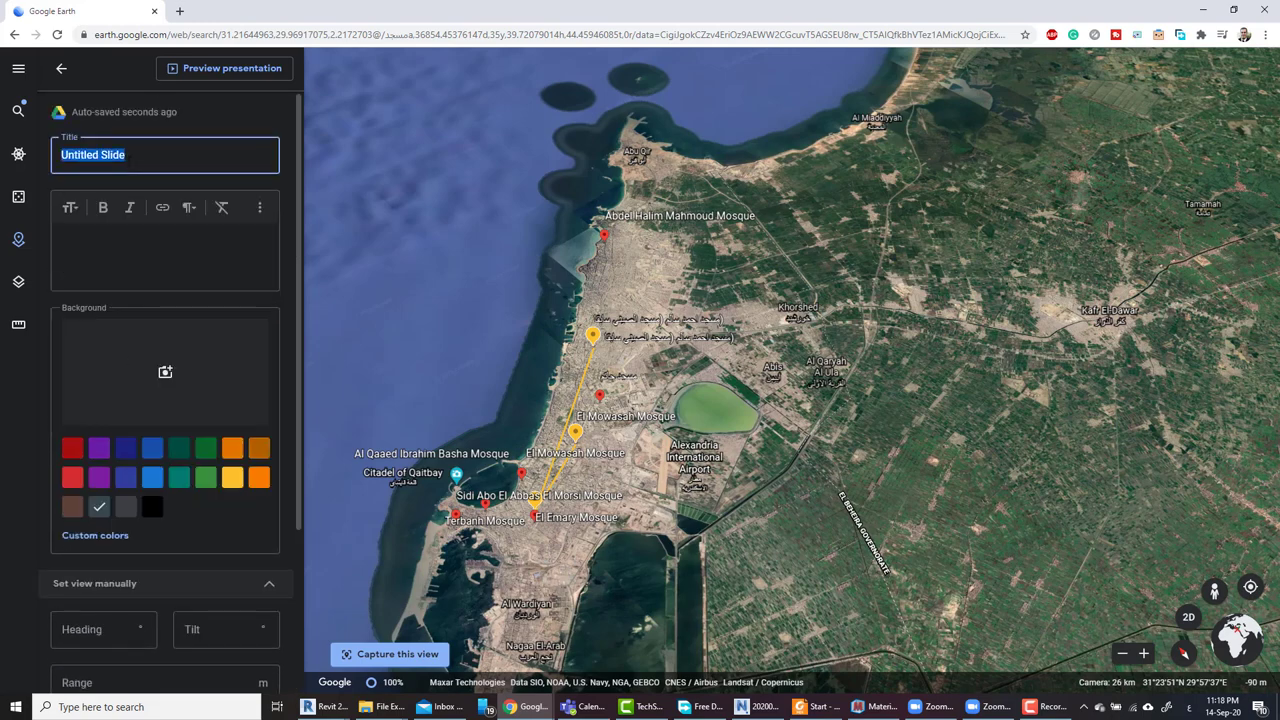
key("BackSpace")
type("مساجد")
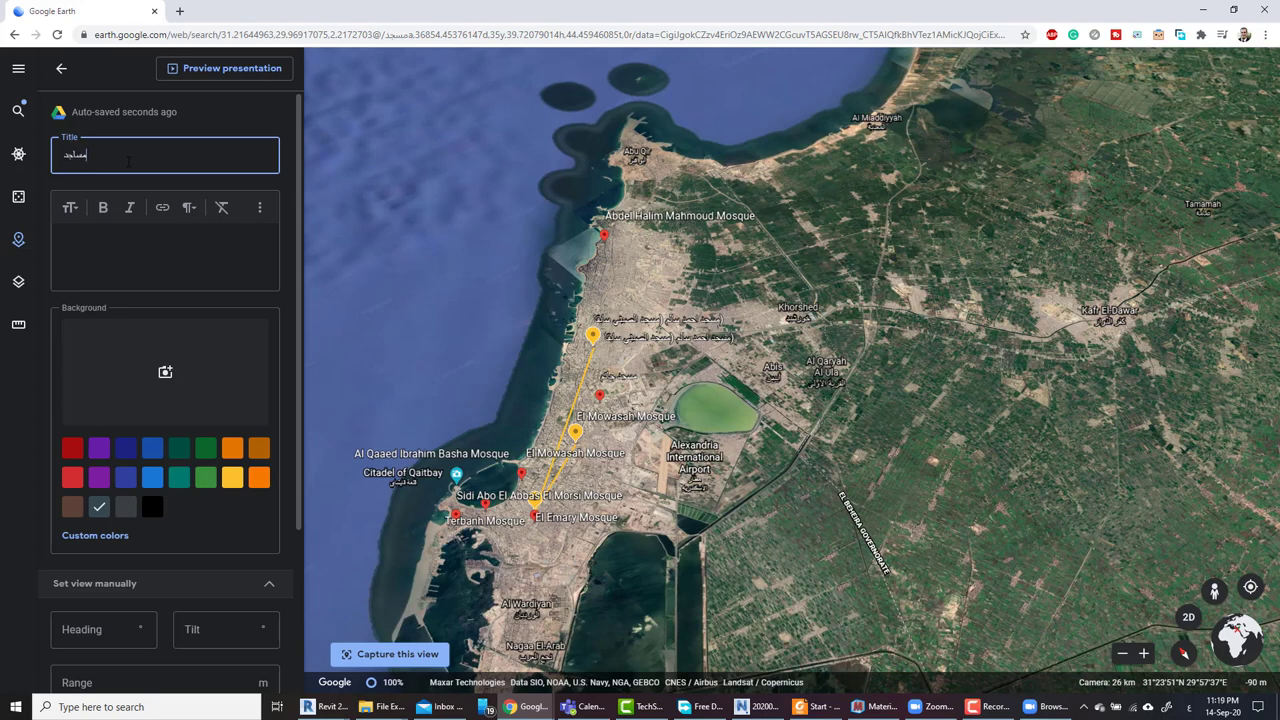
left_click(128, 250)
Collapse Set view manually and preview the presentation
scroll(128, 250, "down", 3)
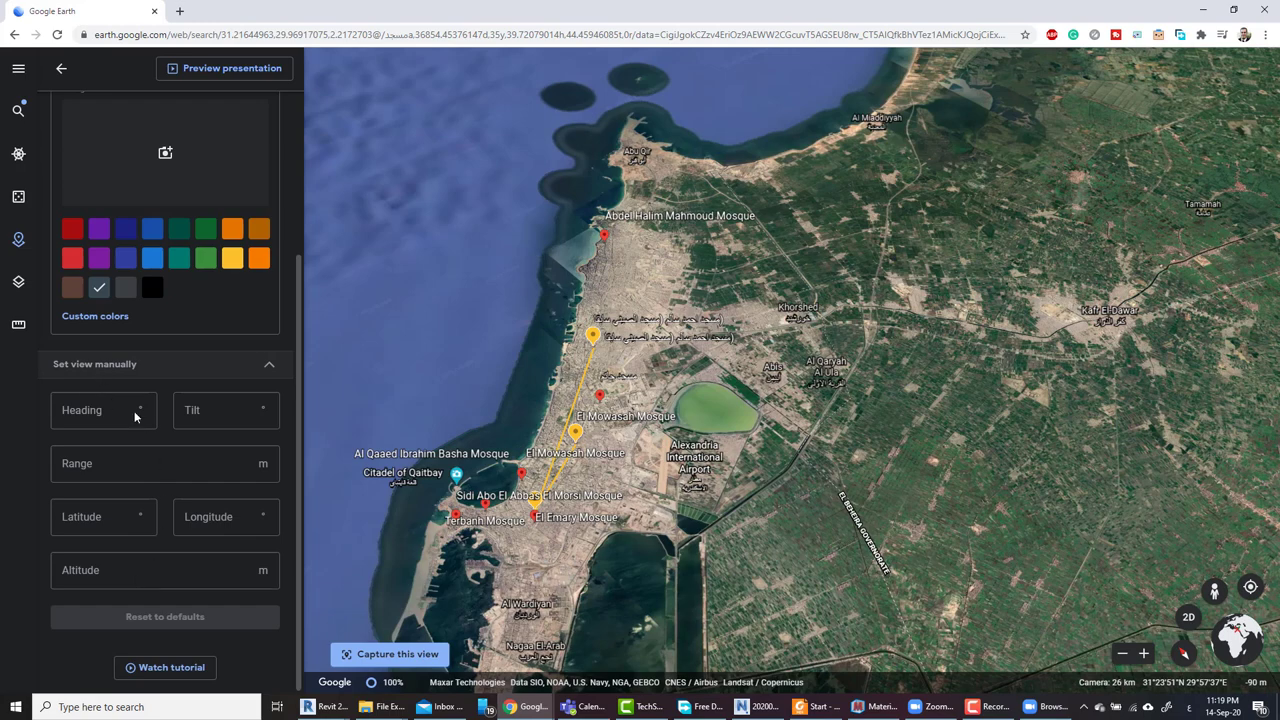
left_click(85, 368)
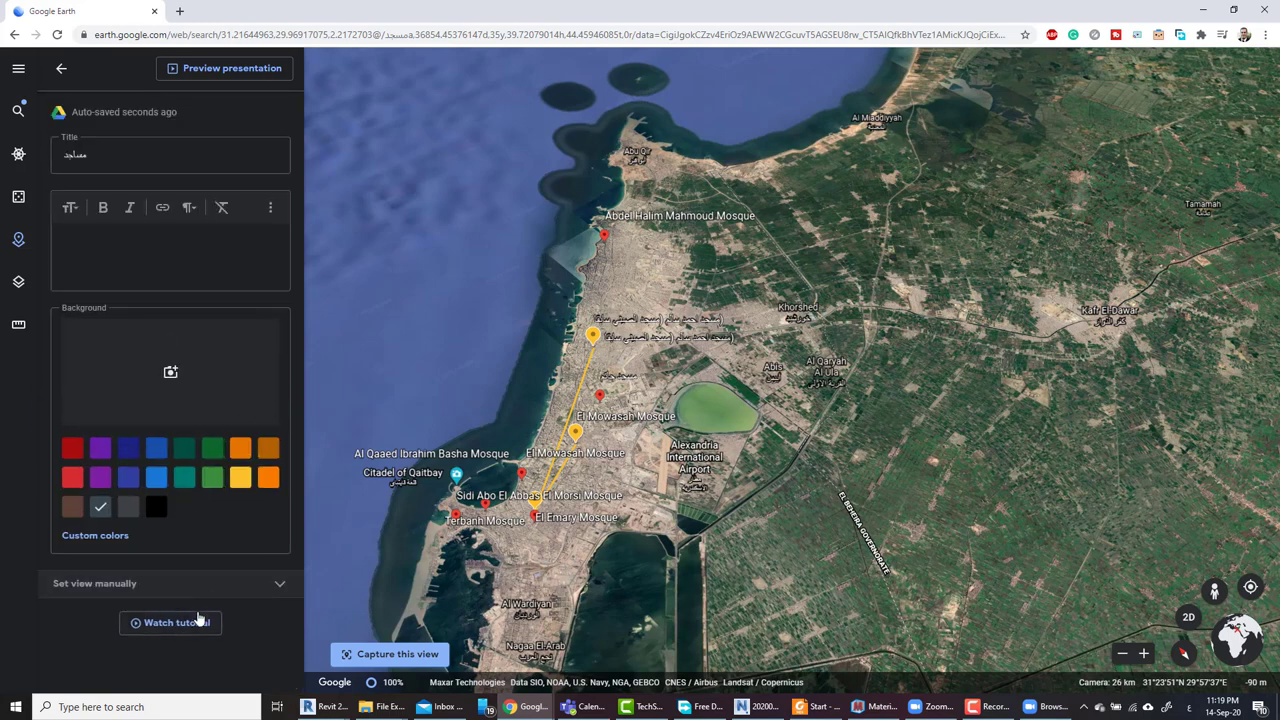
left_click(237, 70)
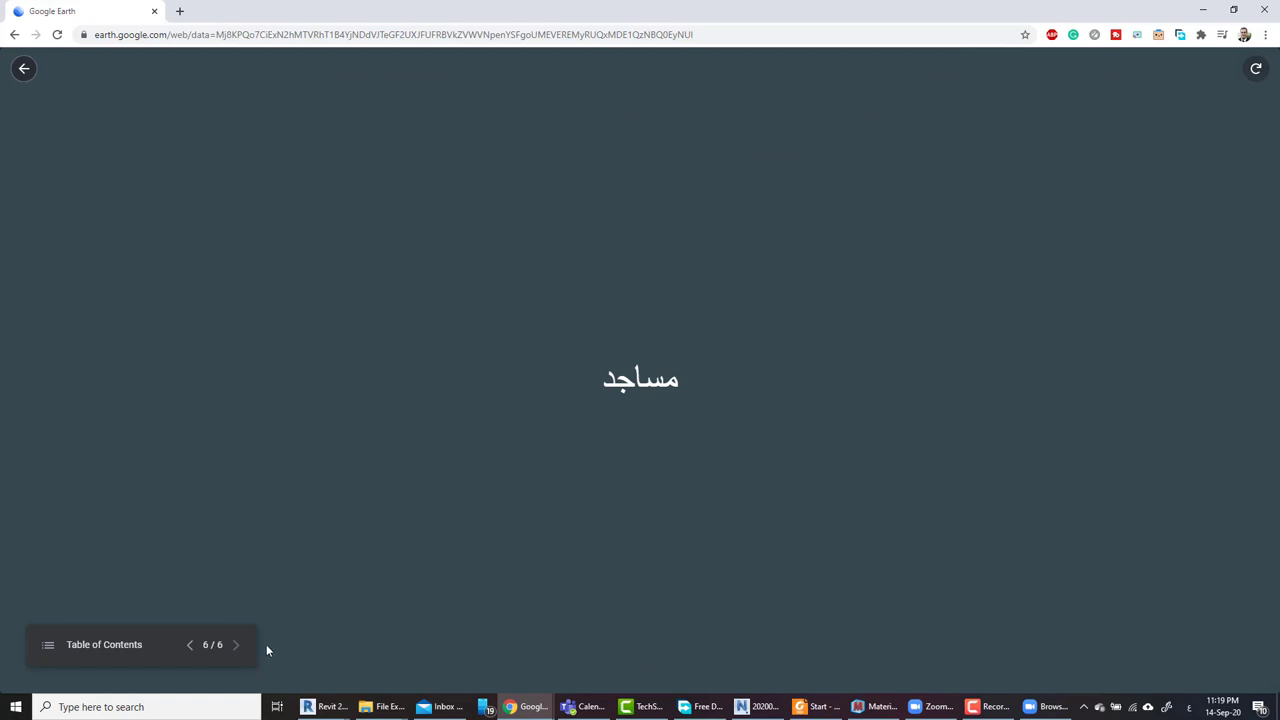
Step back through the preview to the first mosque slide
left_click(192, 646)
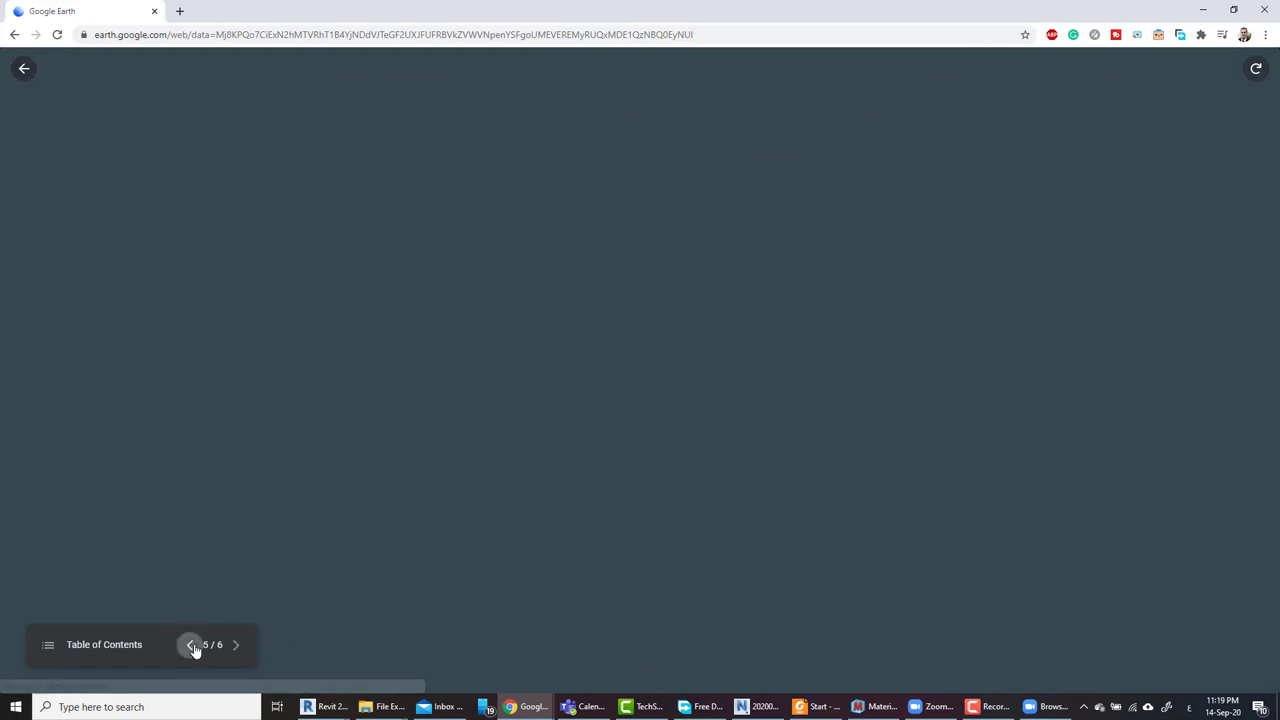
left_click(193, 647)
left_click(192, 646)
left_click(192, 646)
left_click(193, 648)
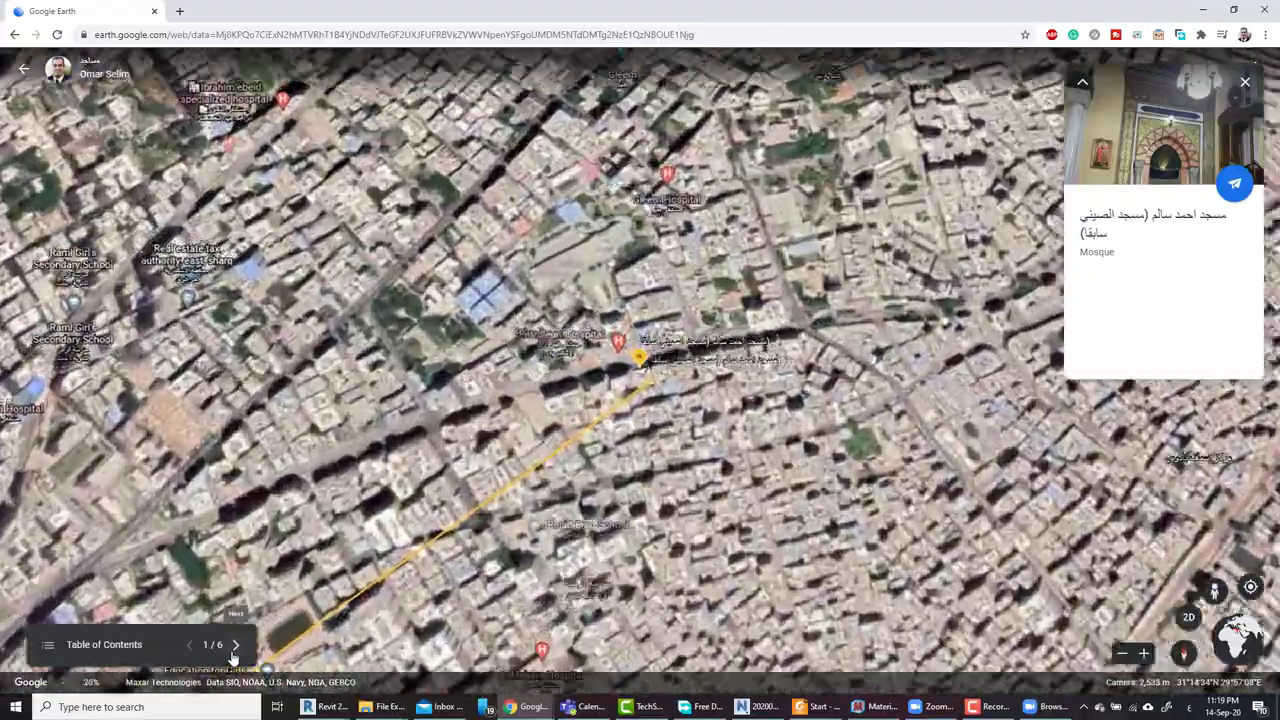
Advance through slides 2–6 to the مساجد title, view the slide list, and exit
left_click(234, 647)
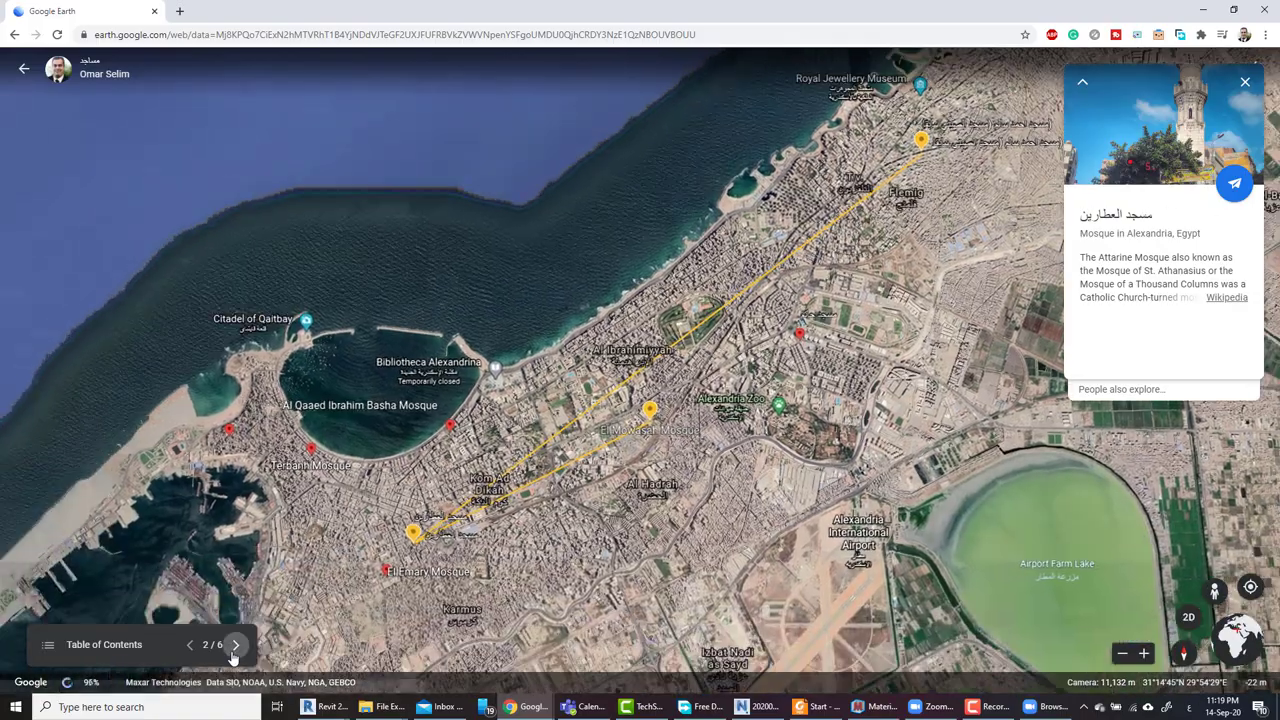
left_click(234, 647)
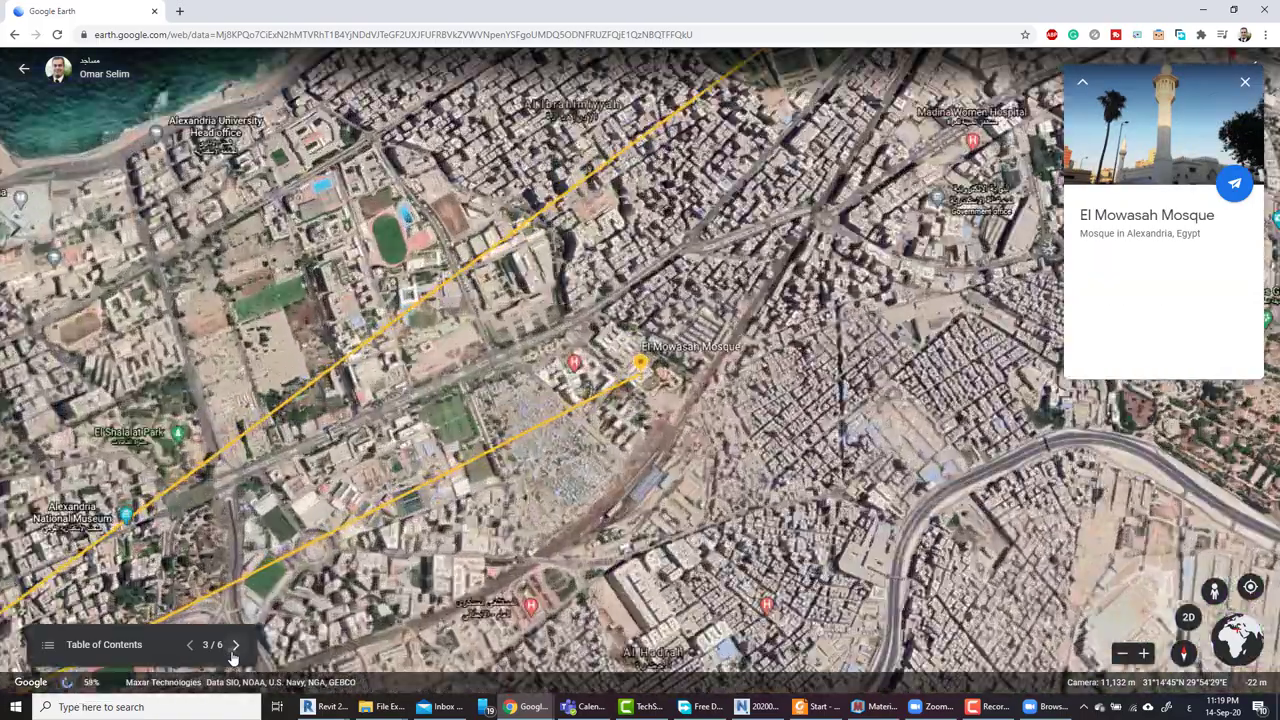
left_click(234, 647)
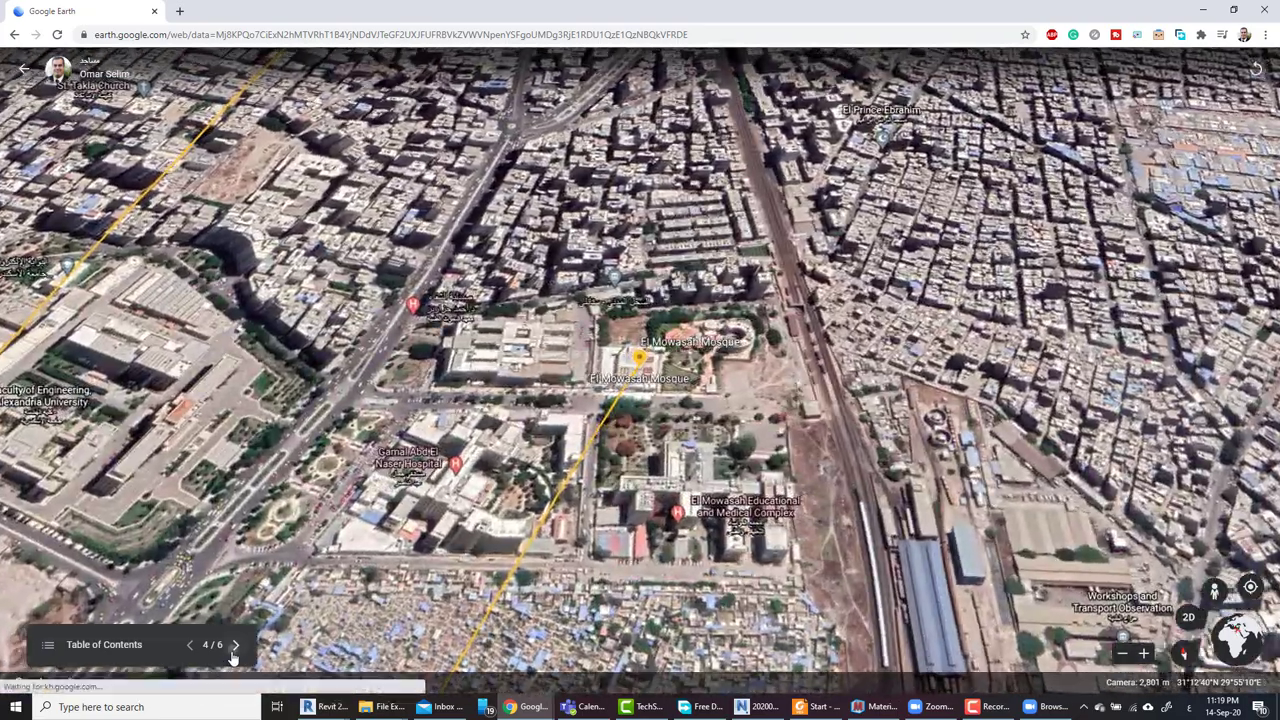
left_click(234, 647)
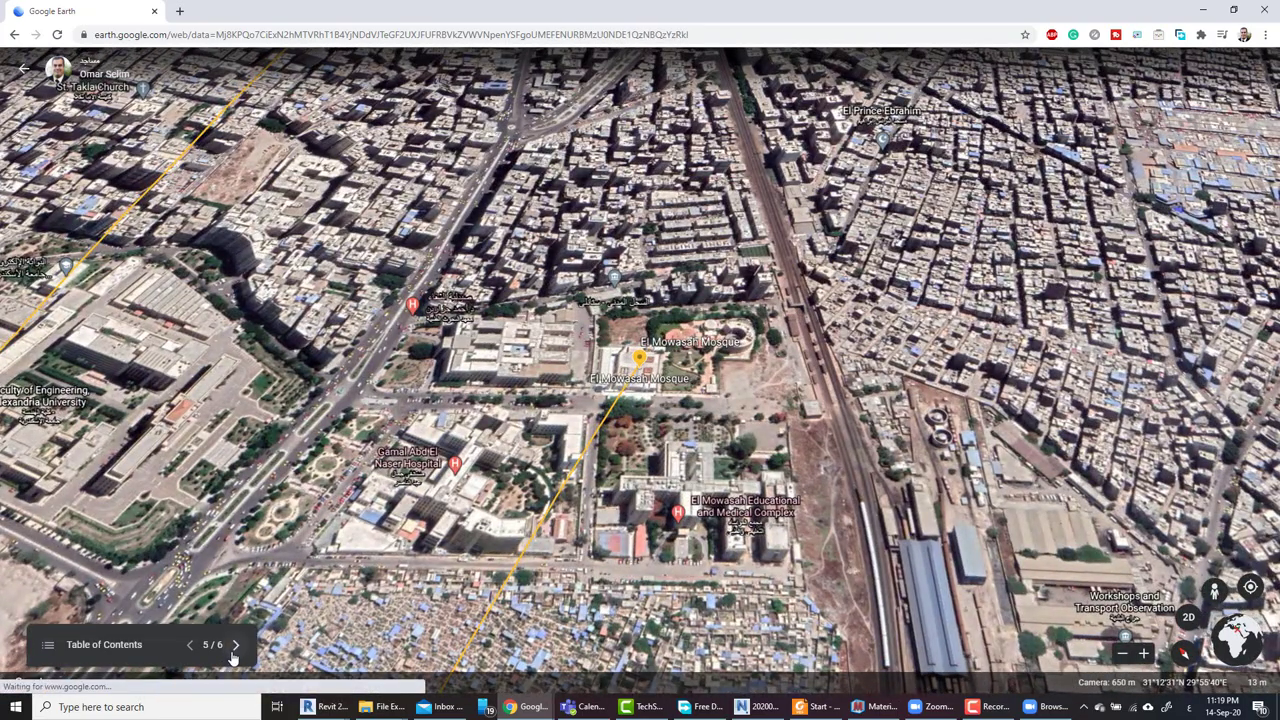
left_click(233, 650)
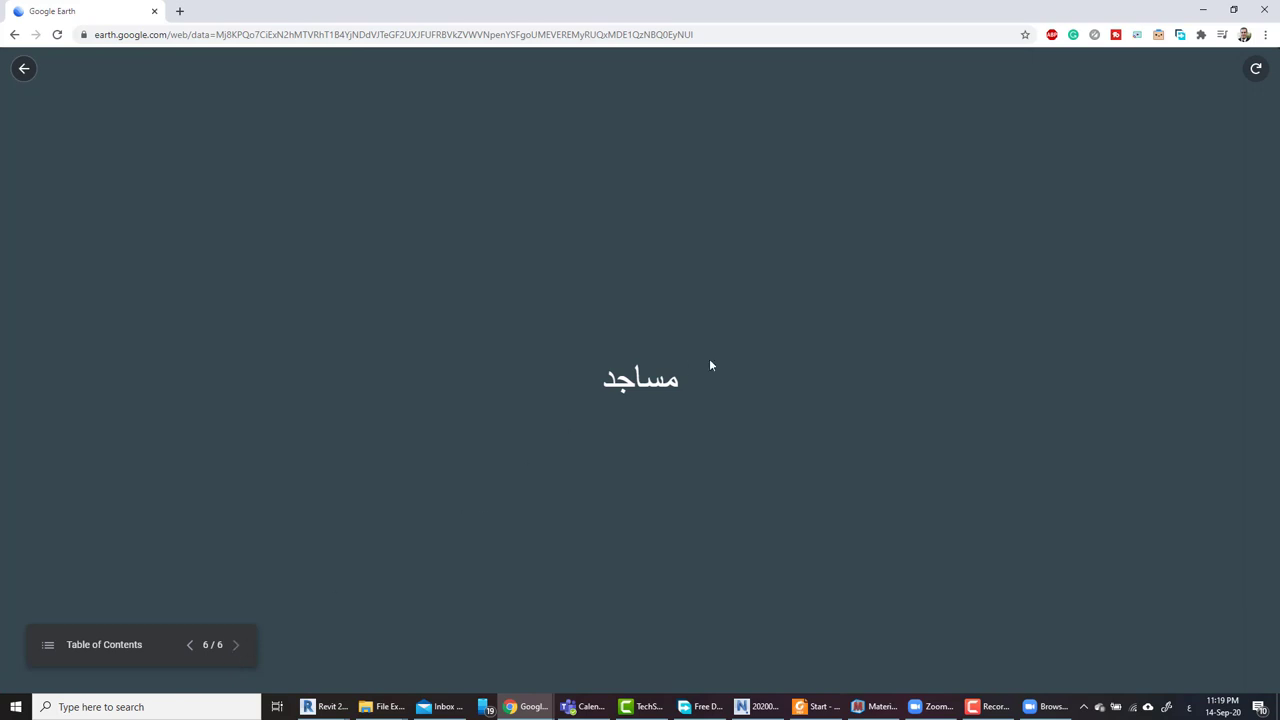
left_click(48, 647)
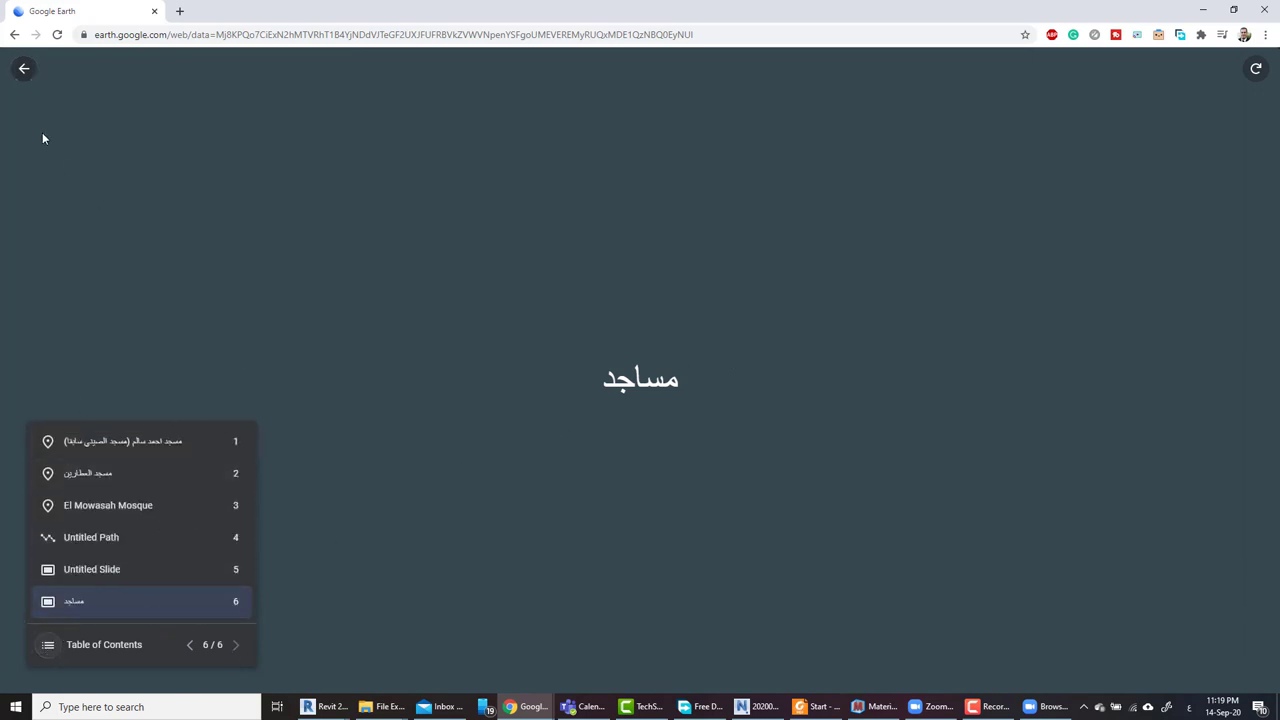
left_click(23, 70)
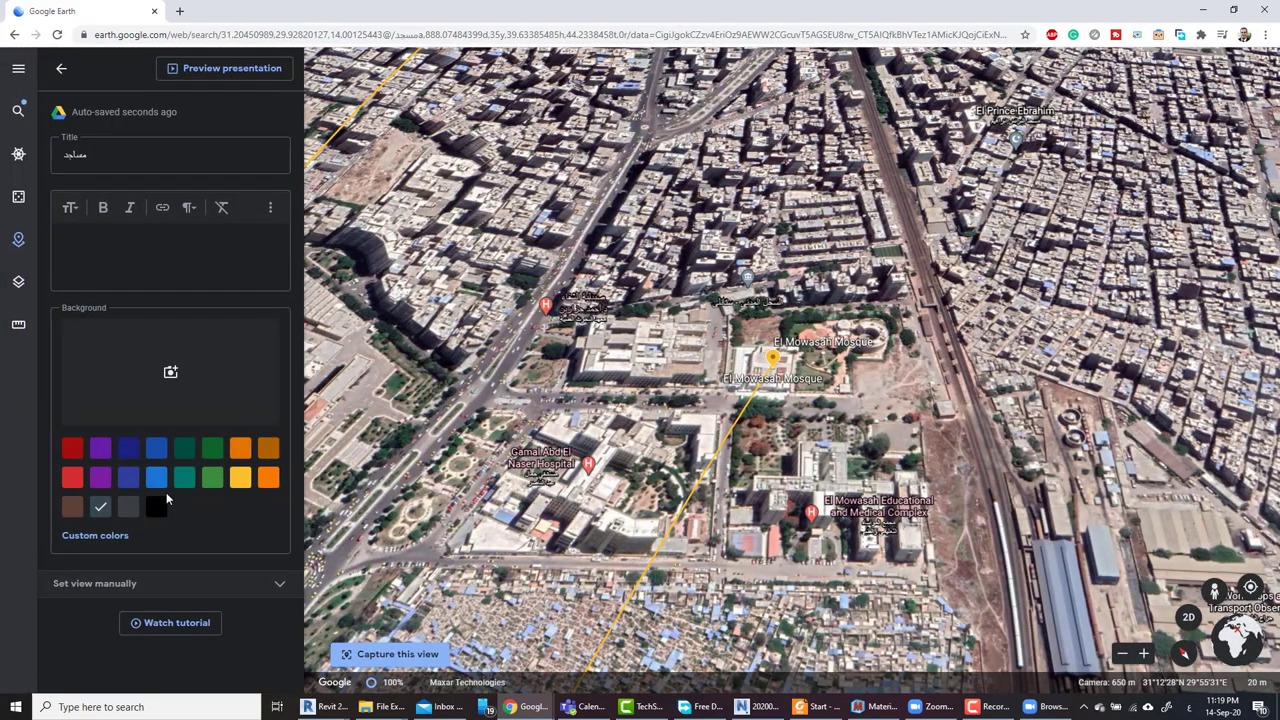
Copy the مساجد project's share link, leaving access restricted to added people
left_click(61, 72)
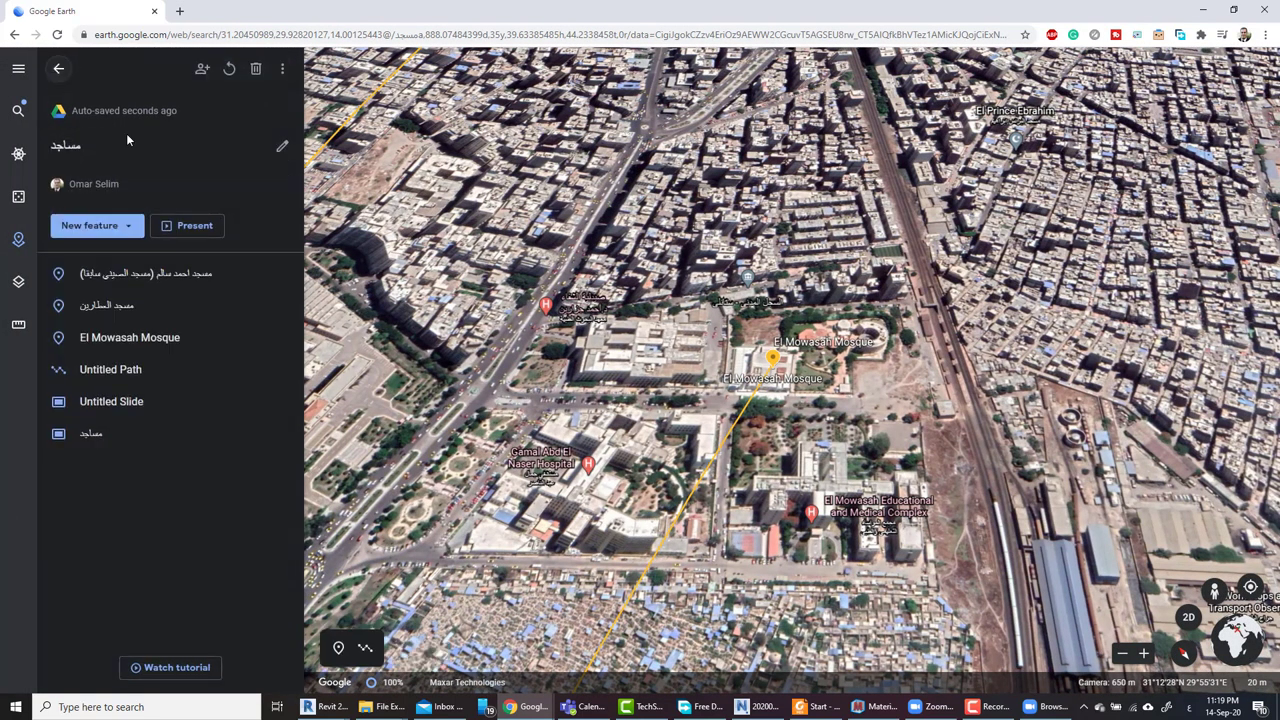
left_click(203, 72)
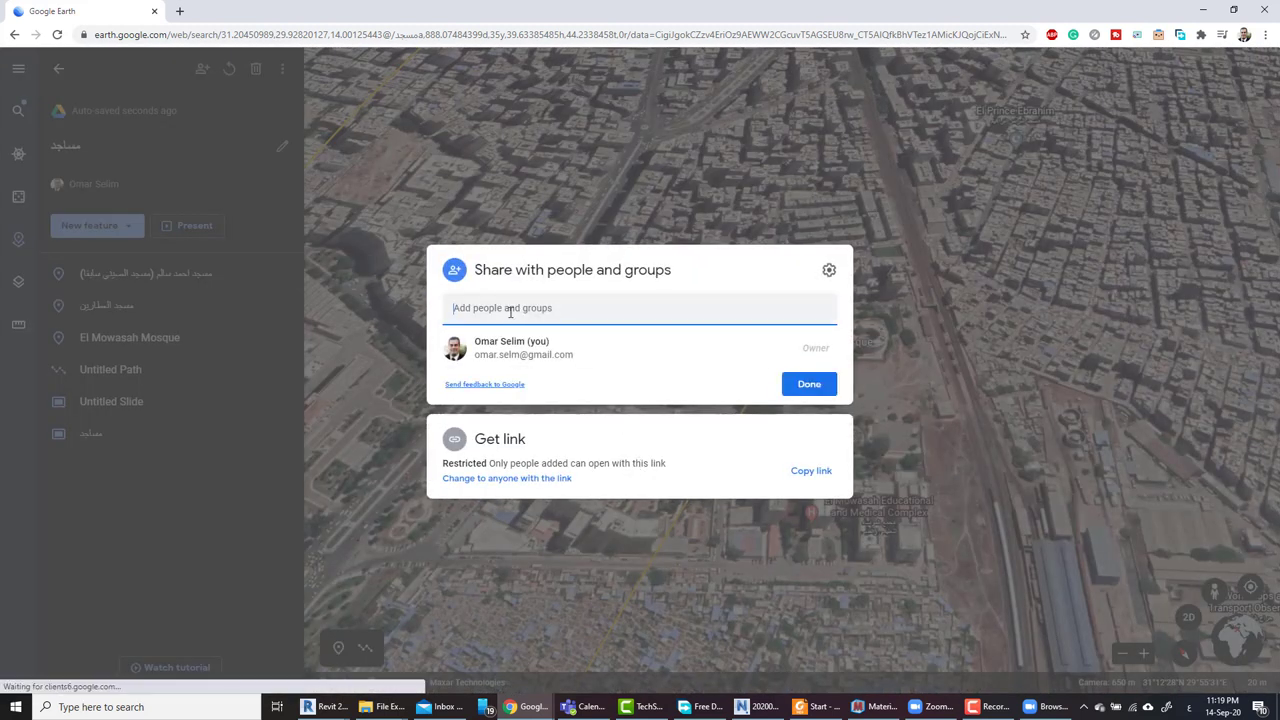
left_click(520, 278)
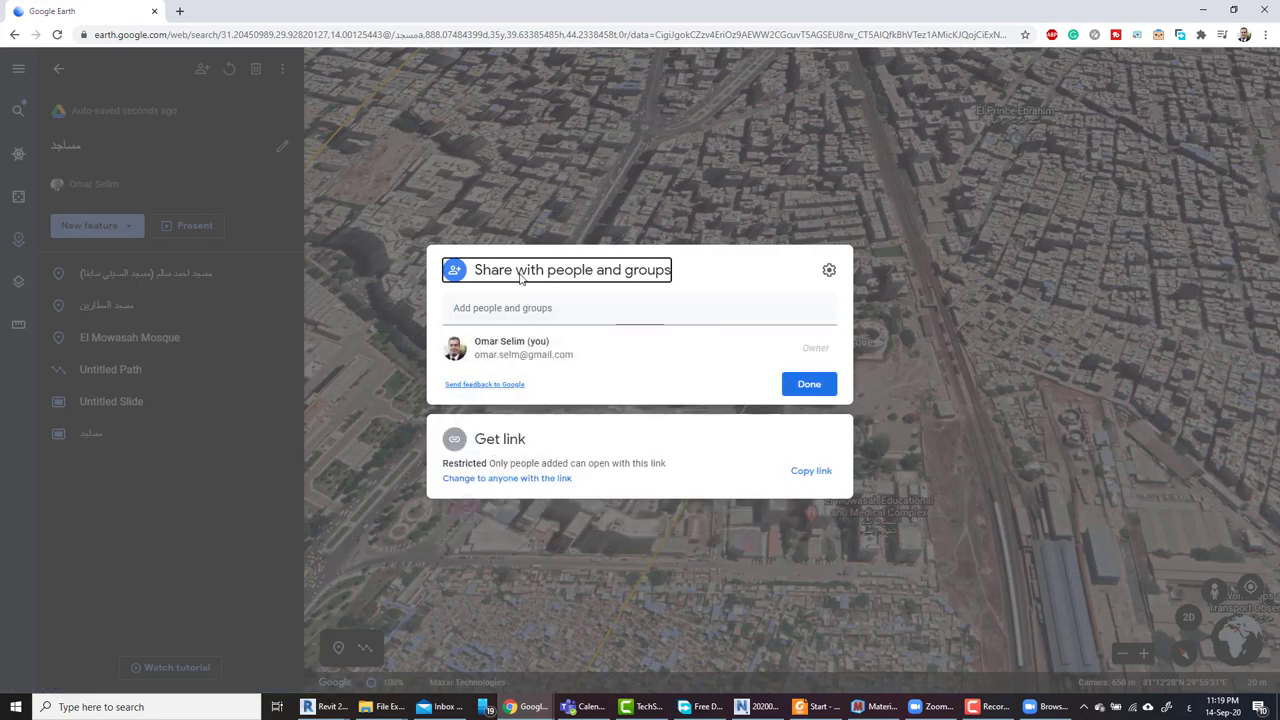
left_click(810, 471)
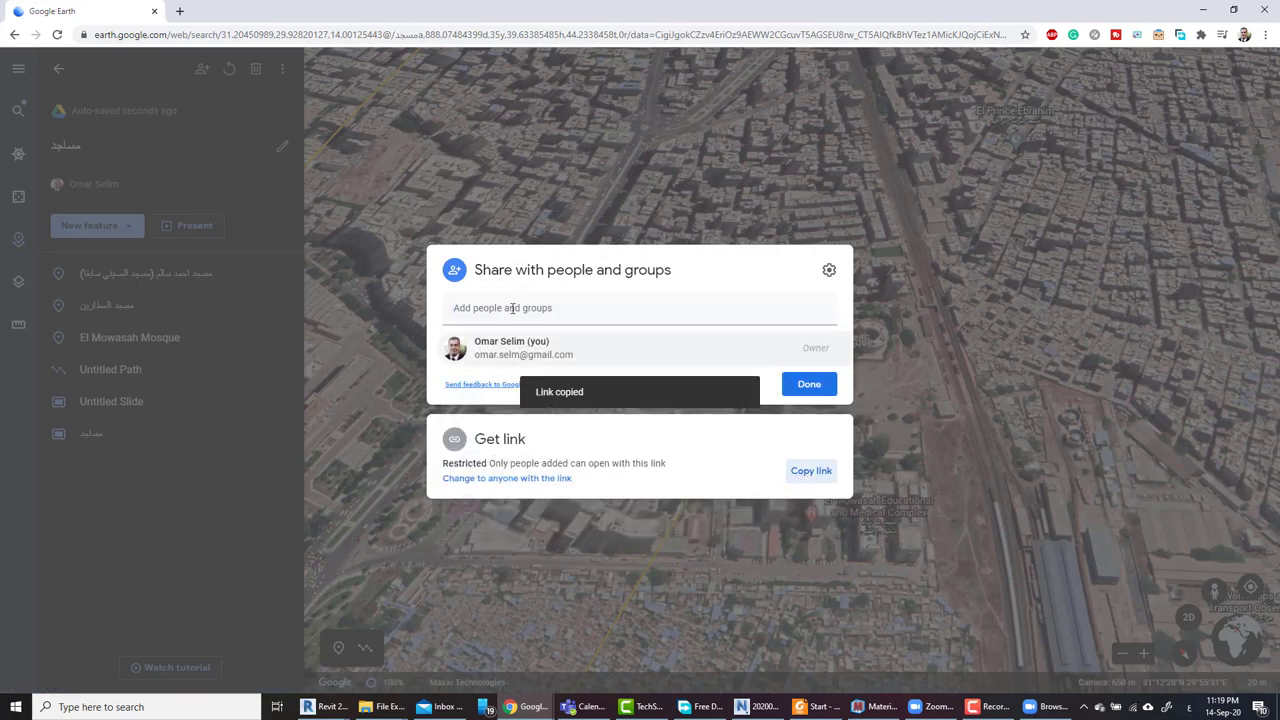